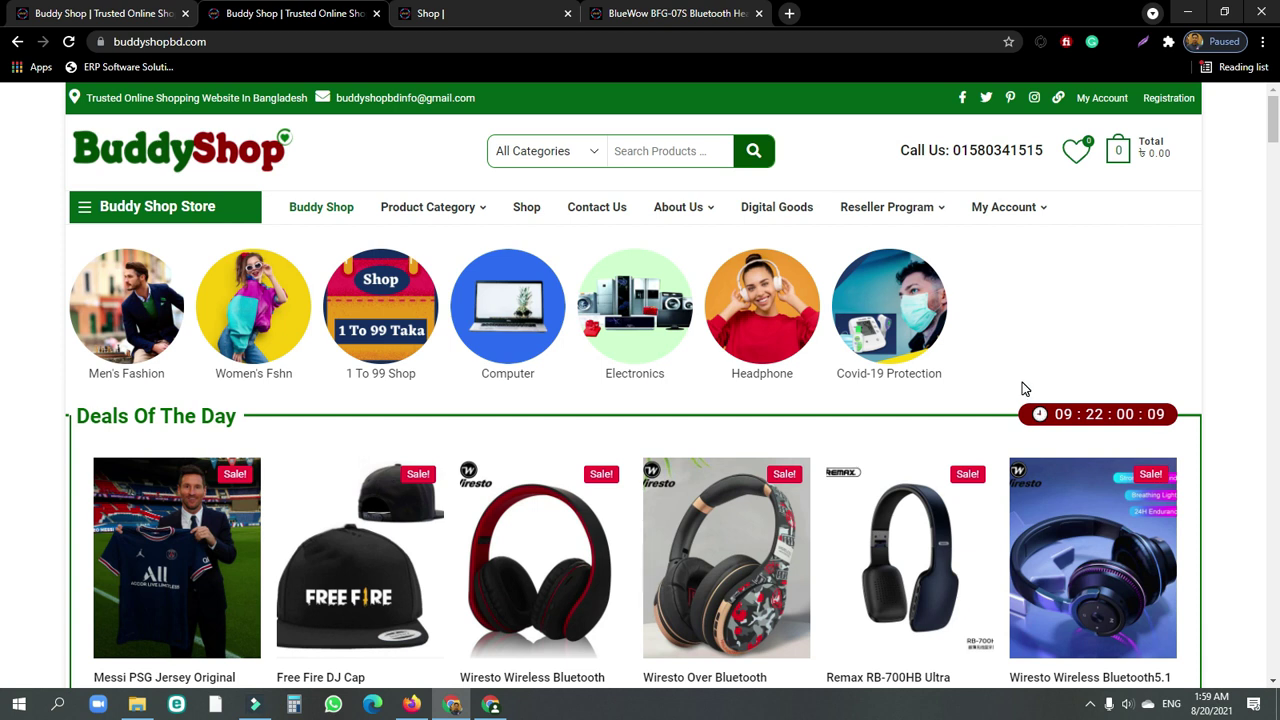
# Step: Open buddyshopbd.com in a new browser window
pyautogui.hotkey('ctrl', 'n')
pyautogui.write('bud')
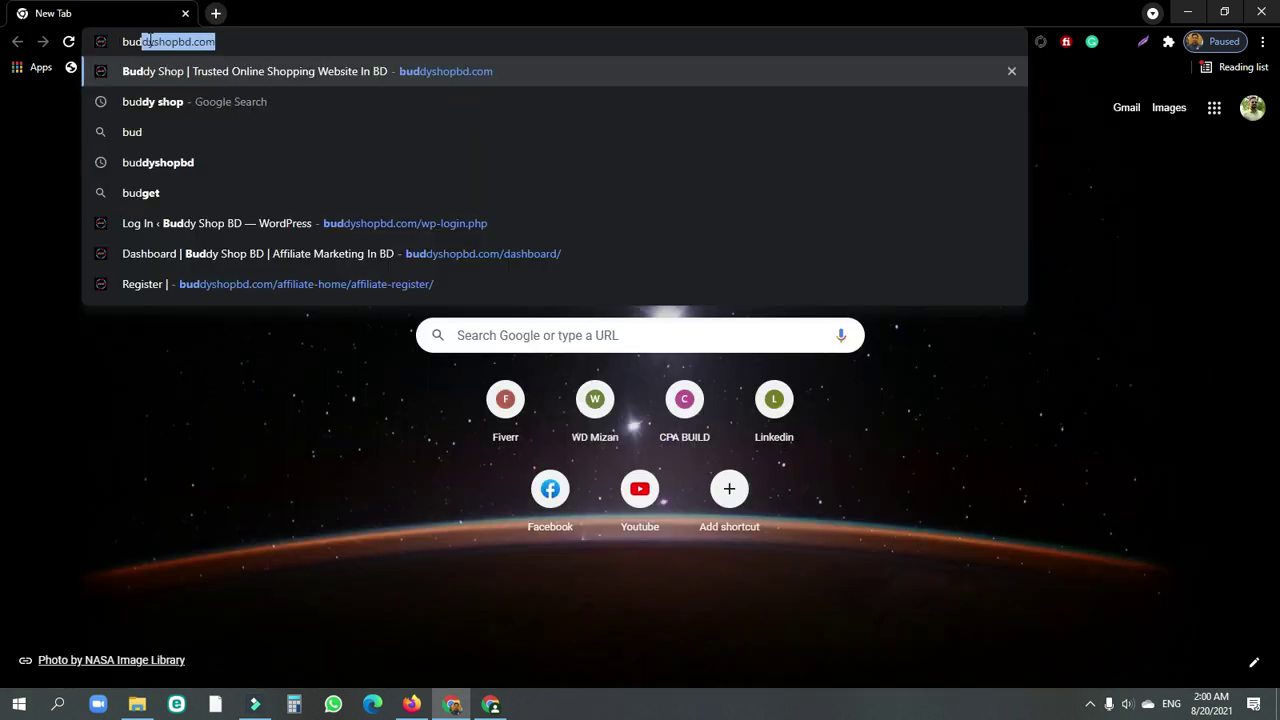
pyautogui.press('Return')
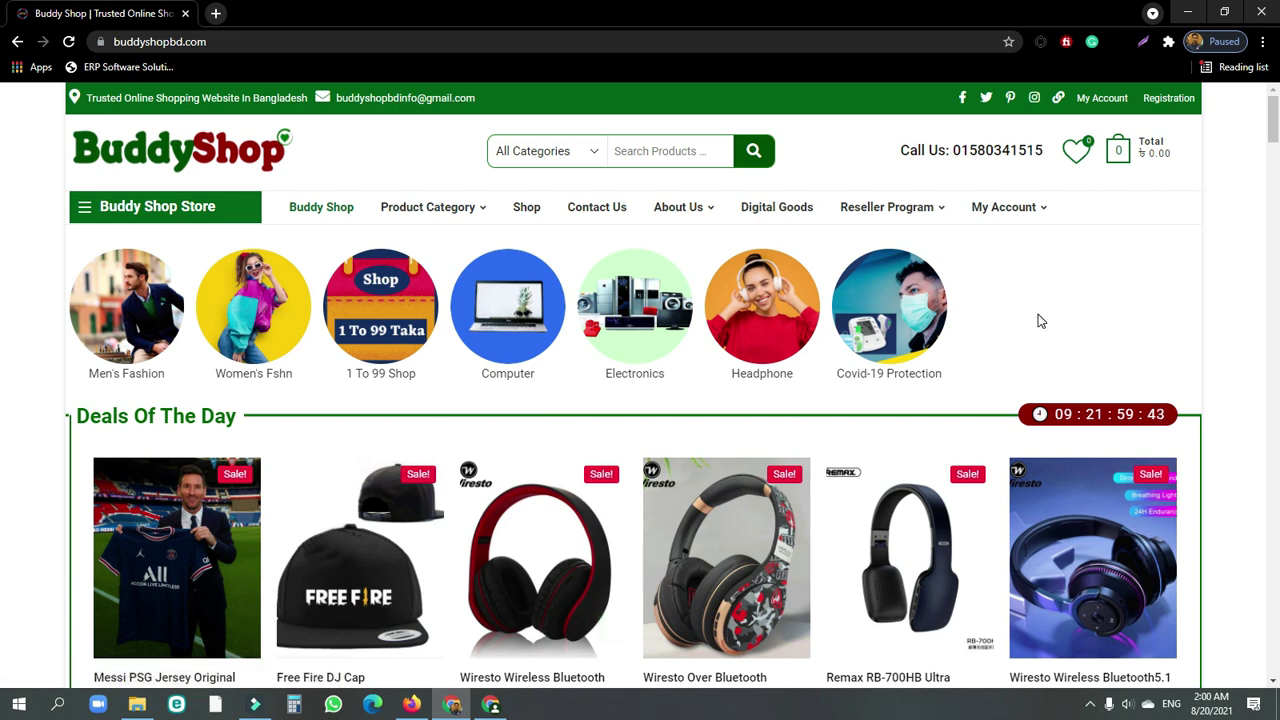
# Step: Open the Reseller Program Register page in a new tab, view it, then switch to Firefox
pyautogui.moveTo(884, 226)
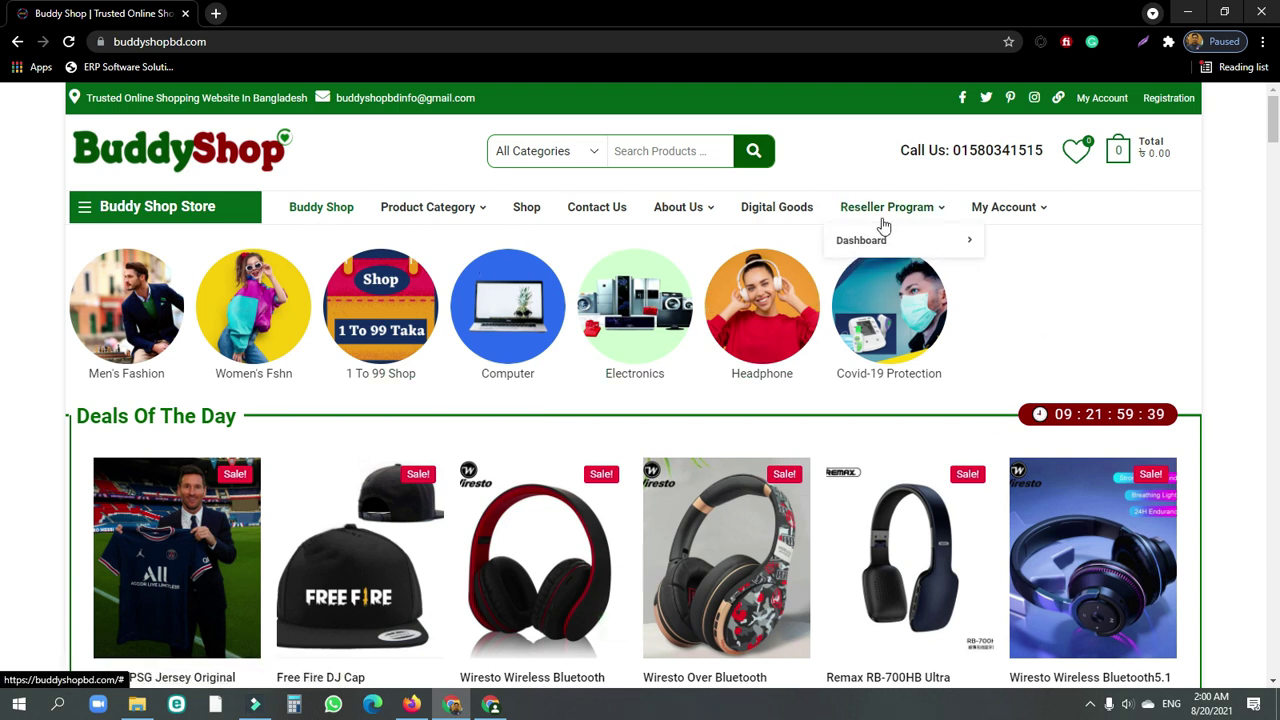
pyautogui.moveTo(878, 248)
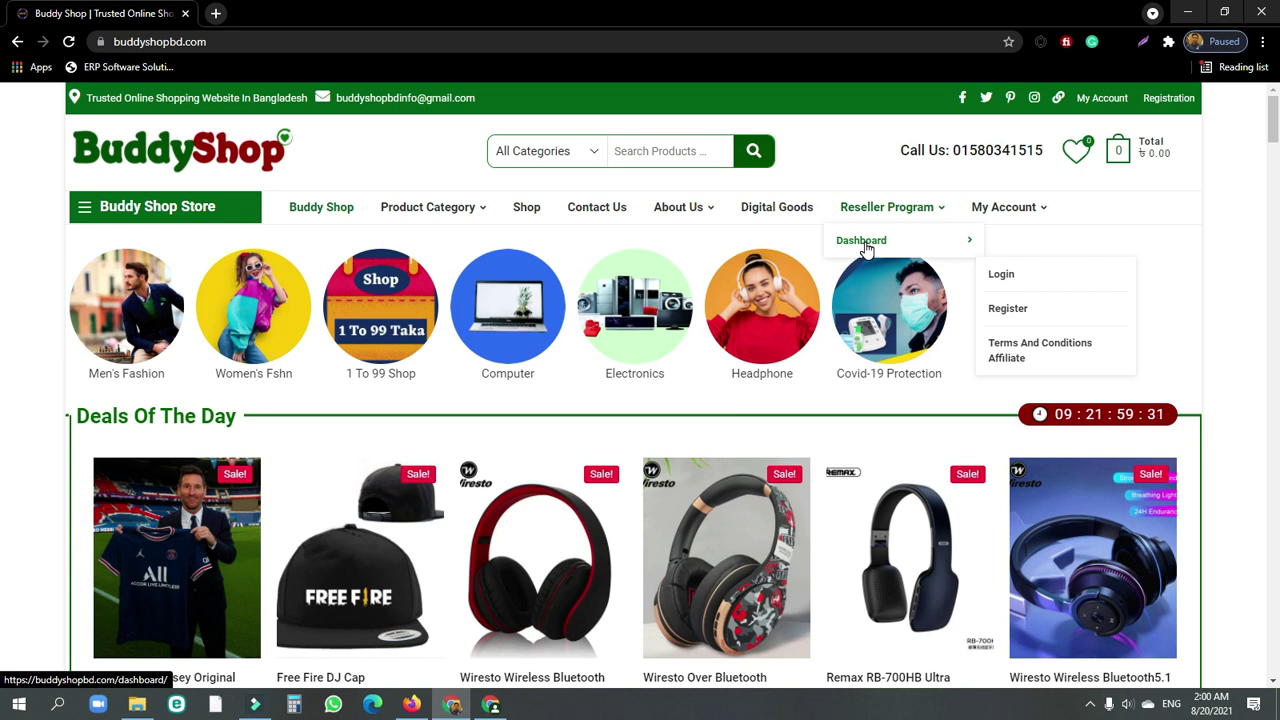
pyautogui.rightClick(1016, 310)
pyautogui.click(1080, 323)
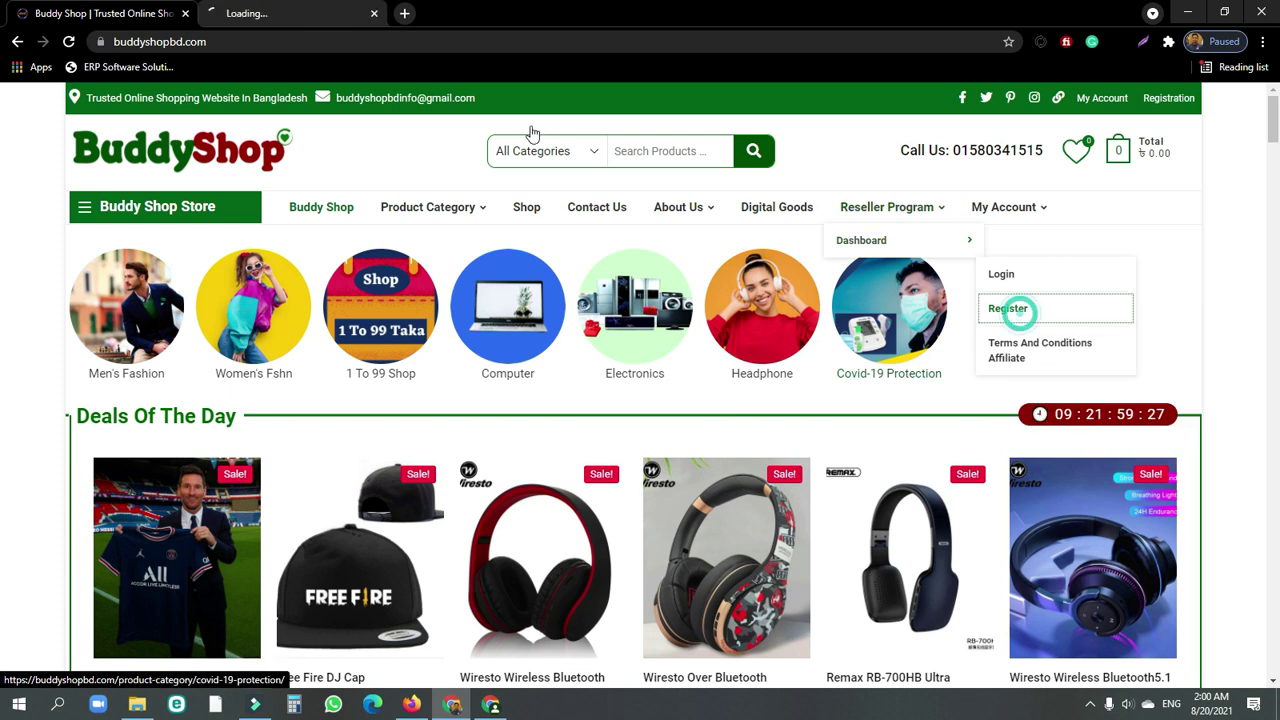
pyautogui.click(255, 14)
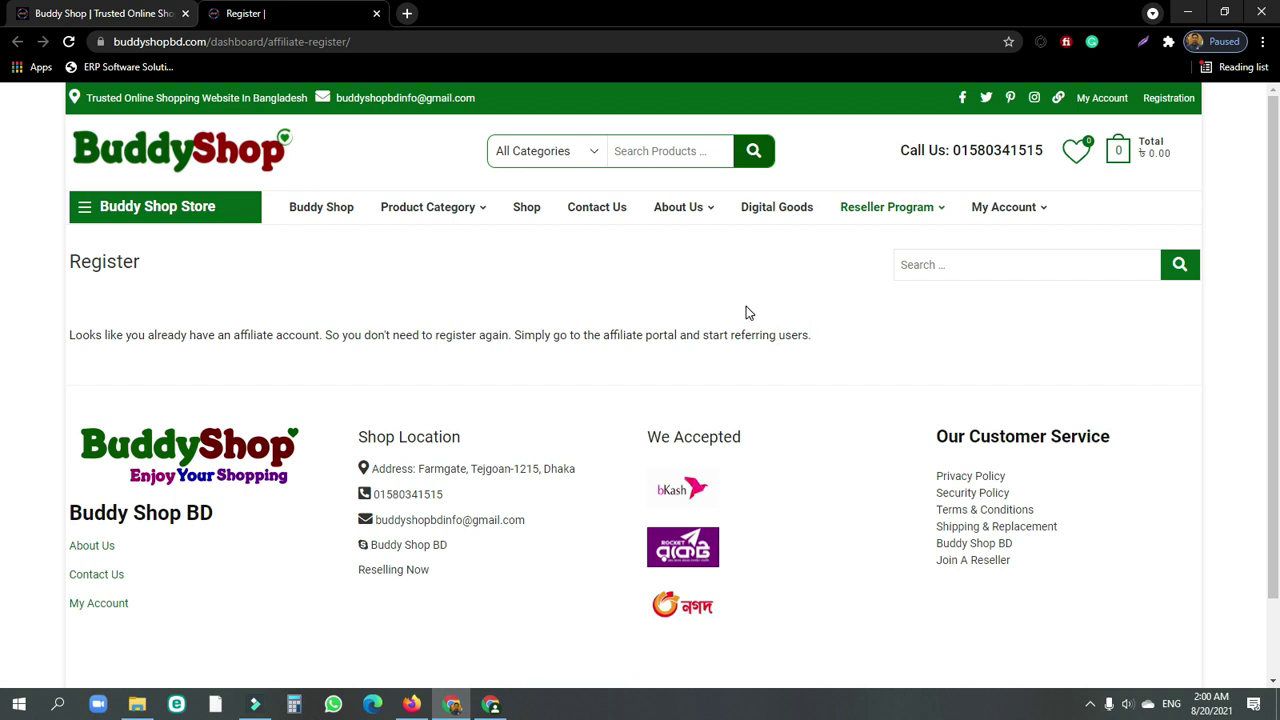
pyautogui.click(412, 704)
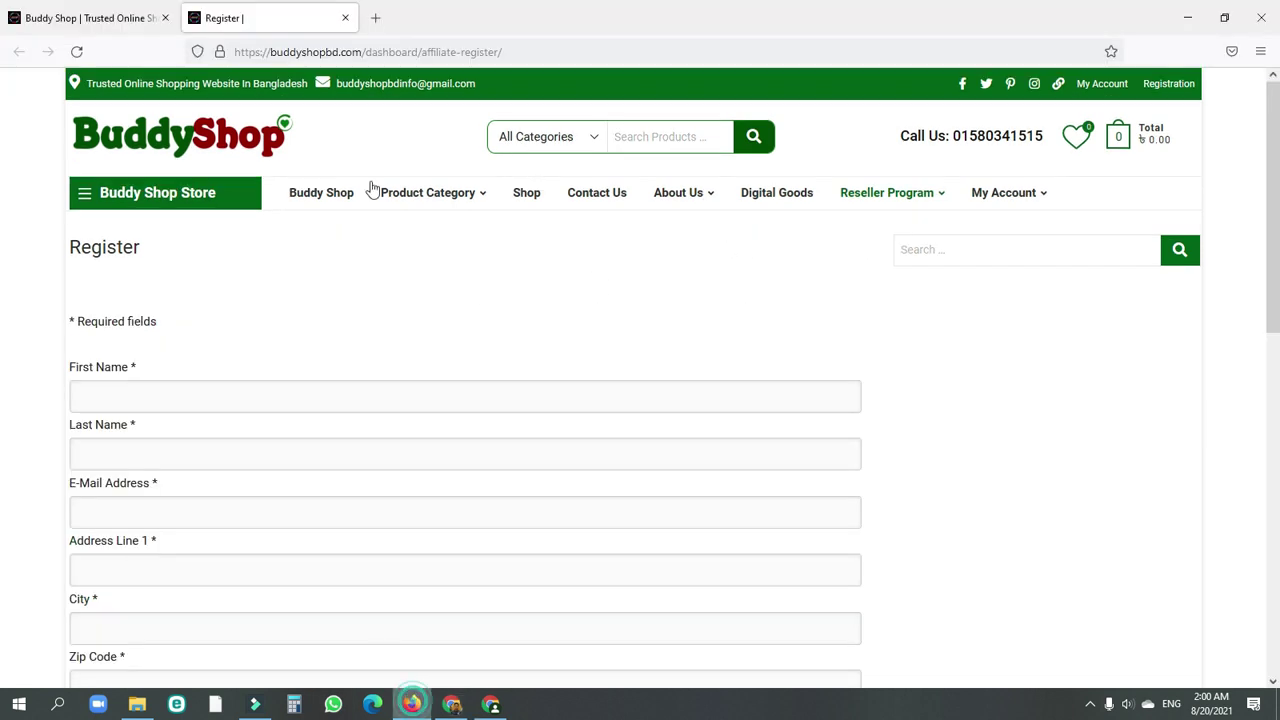
# Step: Replace the old Register tab with a fresh tab showing the Buddy Shop site from a buddyshopbd search
pyautogui.click(366, 20)
pyautogui.click(342, 18)
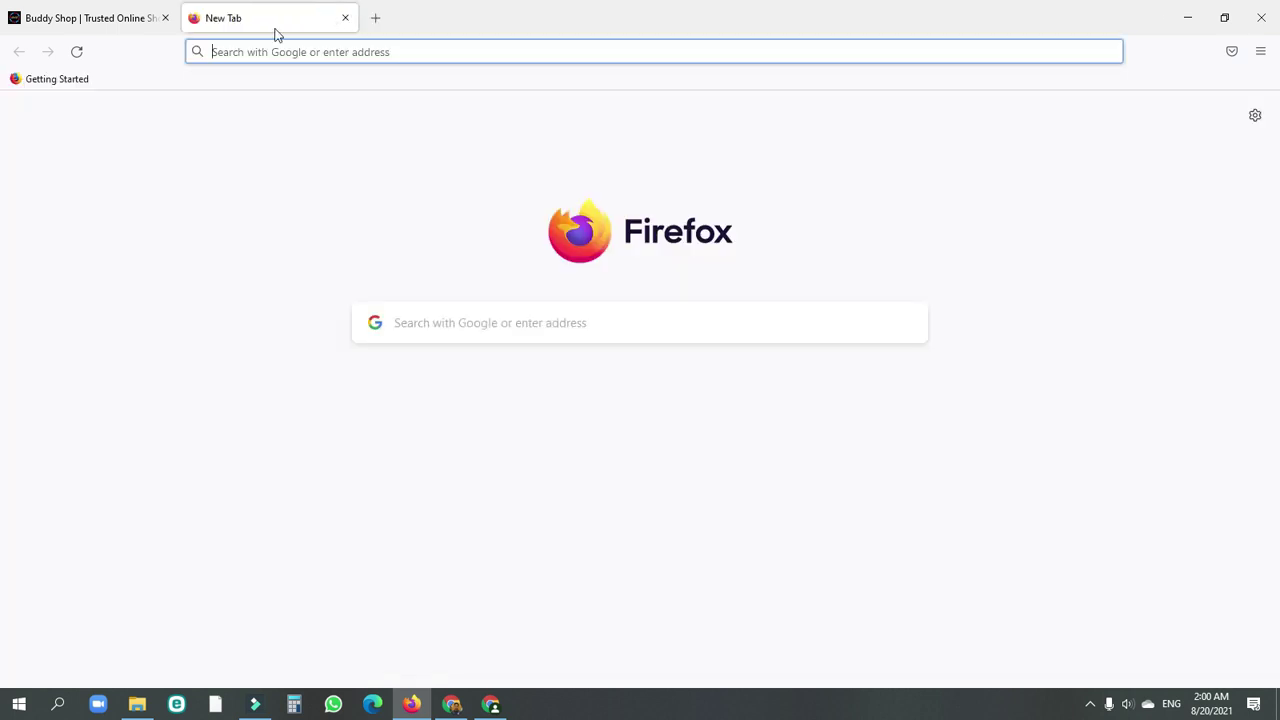
pyautogui.write('buddyshopbd')
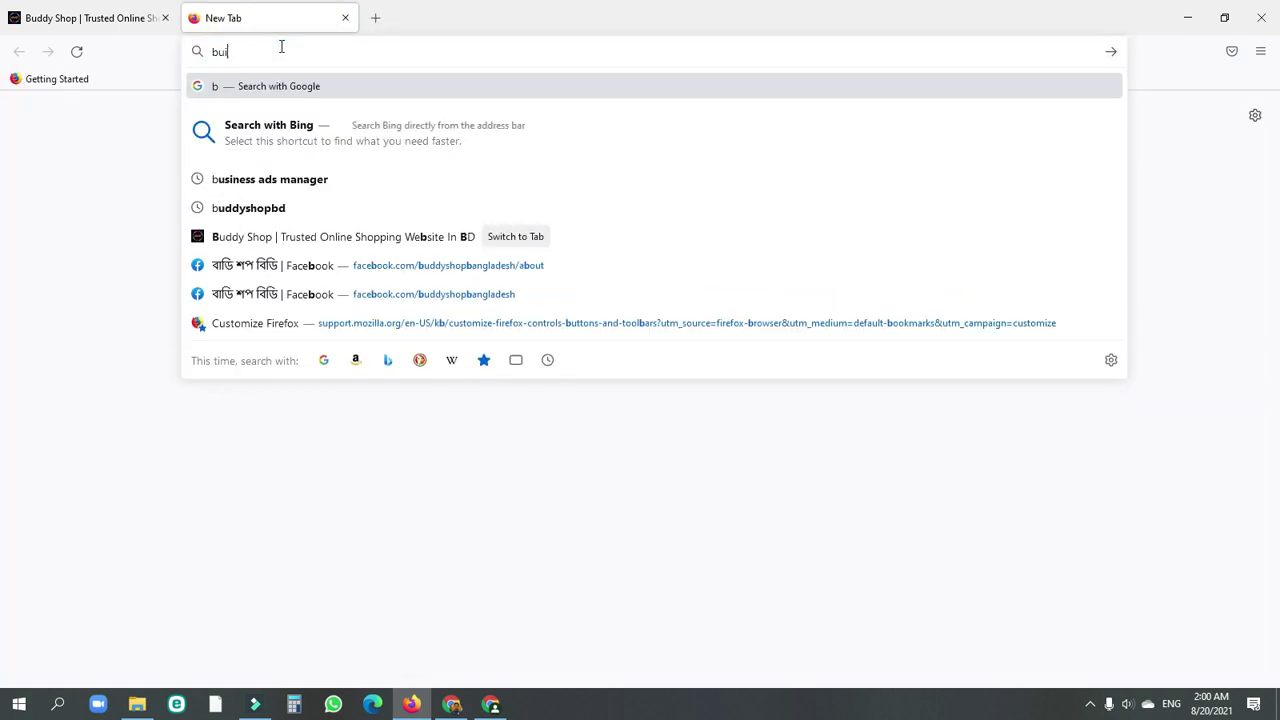
pyautogui.press('Return')
pyautogui.click(286, 245)
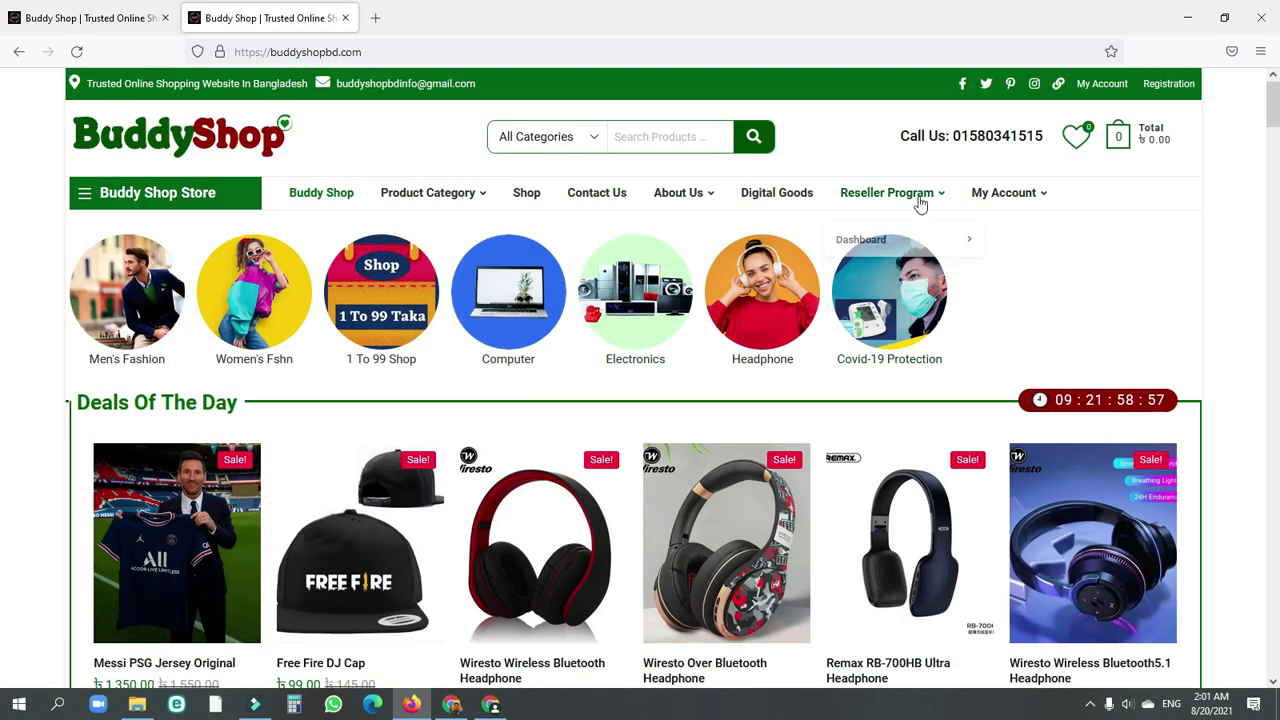
# Step: Open the Register form in a new tab and review it down to the submit section, then return to the homepage tab
pyautogui.moveTo(887, 192)
pyautogui.rightClick(1012, 293)
pyautogui.click(1062, 309)
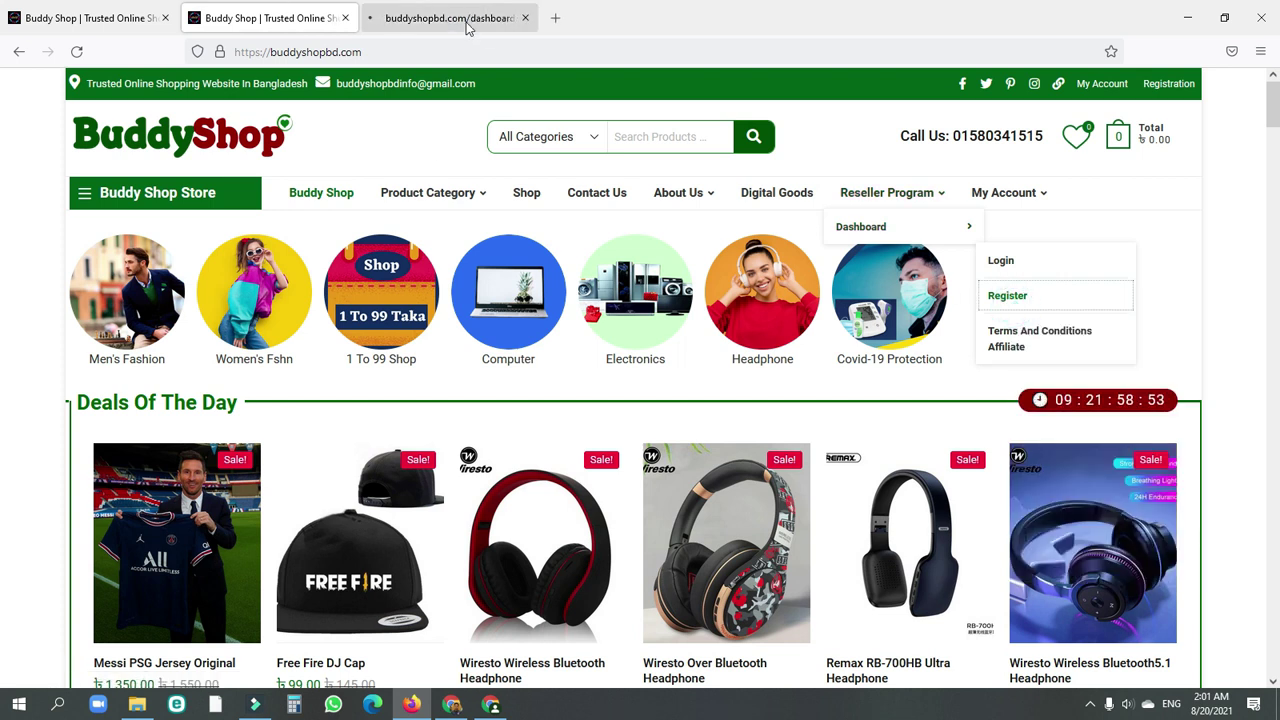
pyautogui.click(451, 22)
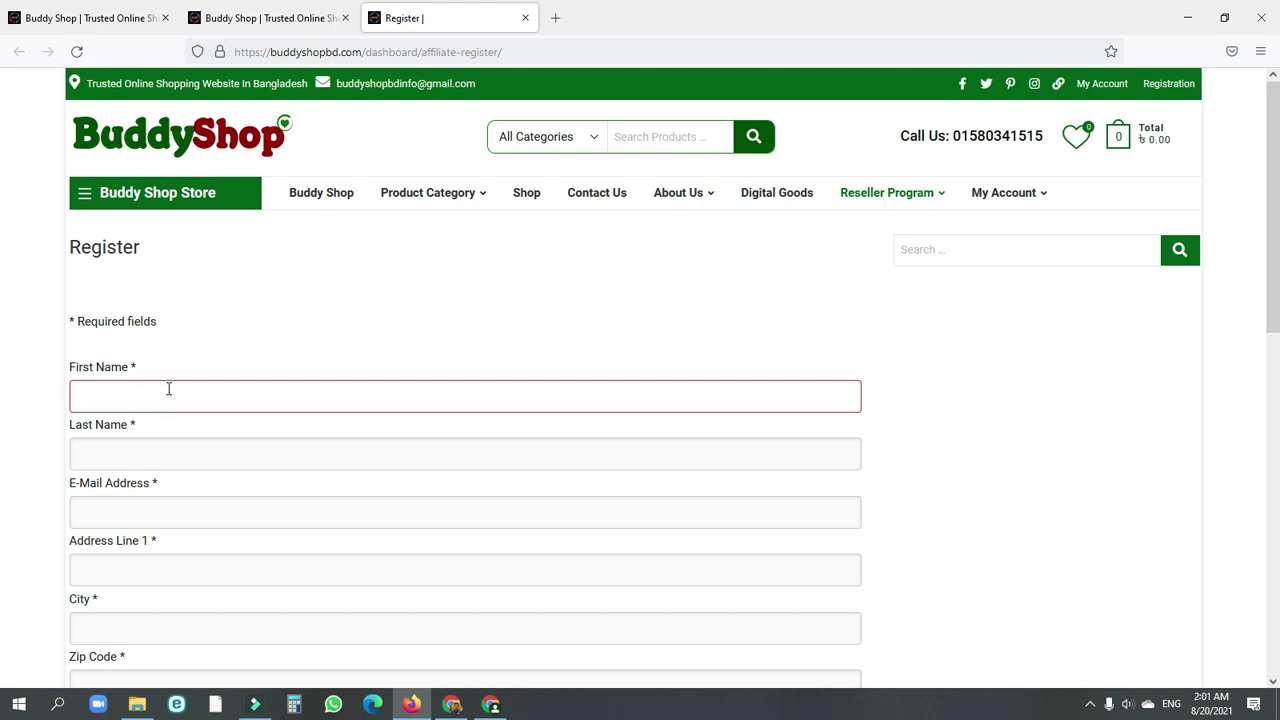
pyautogui.scroll(-3, 174, 429)
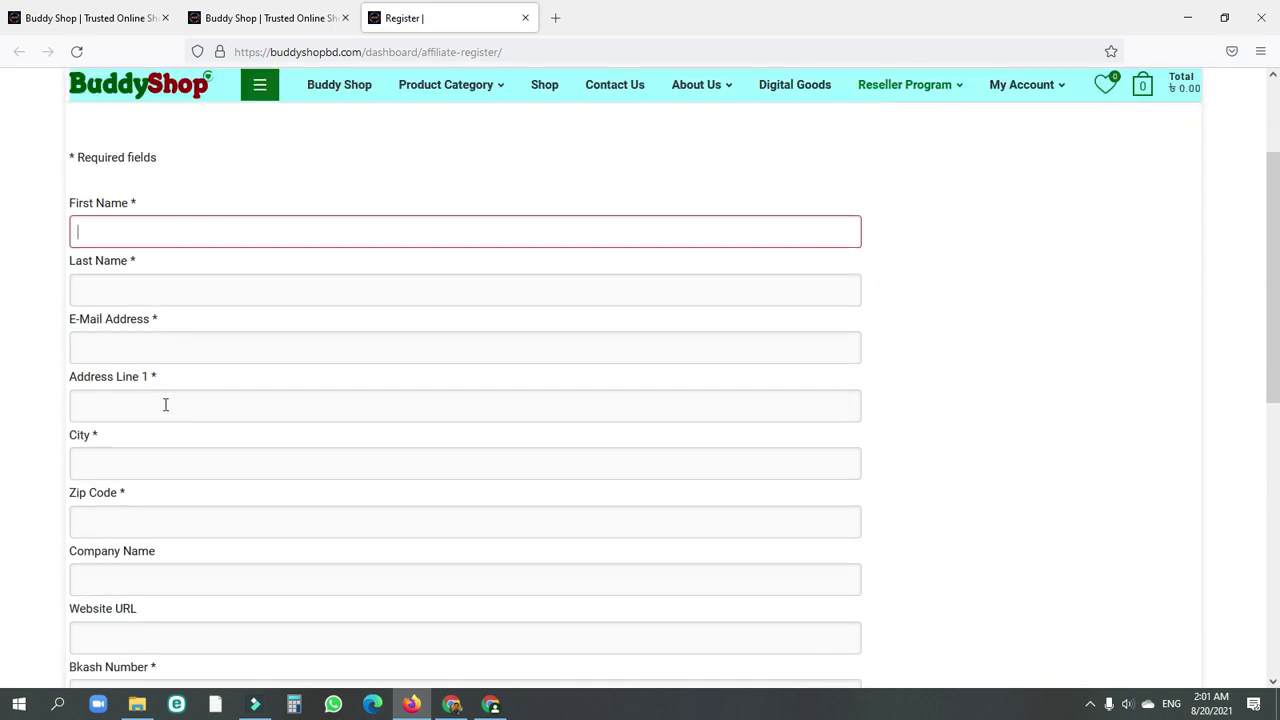
pyautogui.scroll(-3, 149, 517)
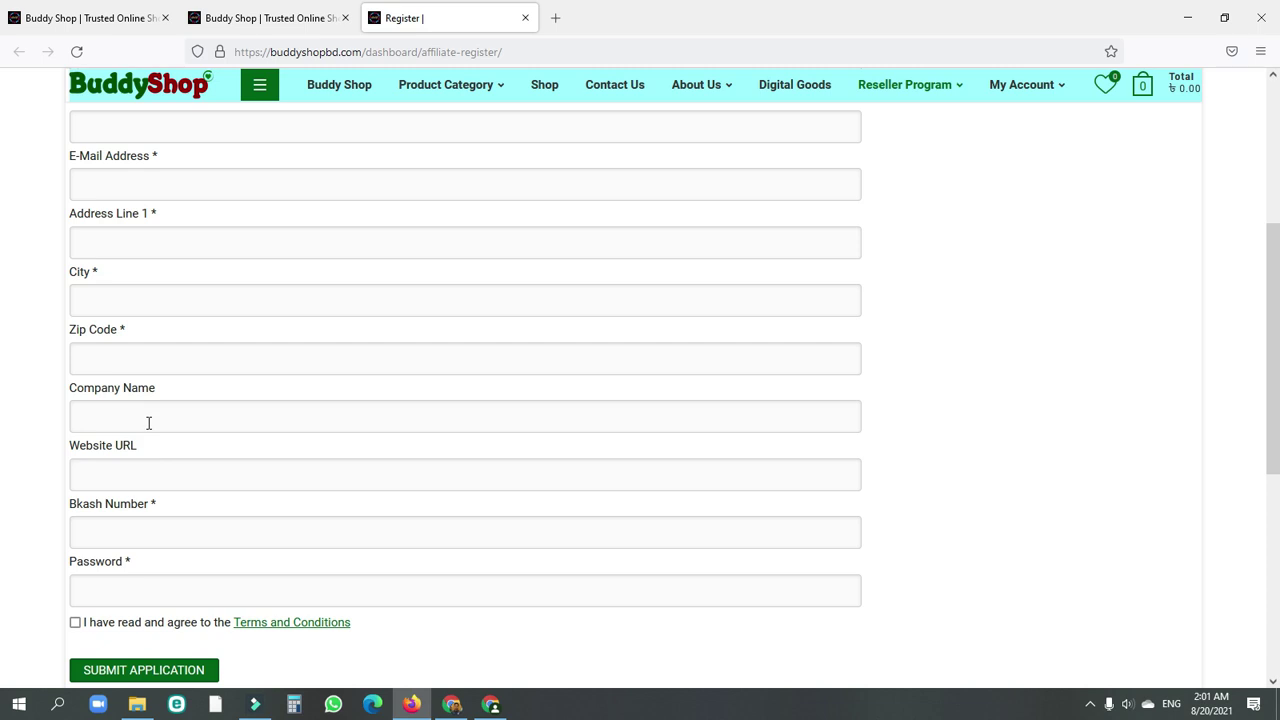
pyautogui.scroll(-2, 148, 423)
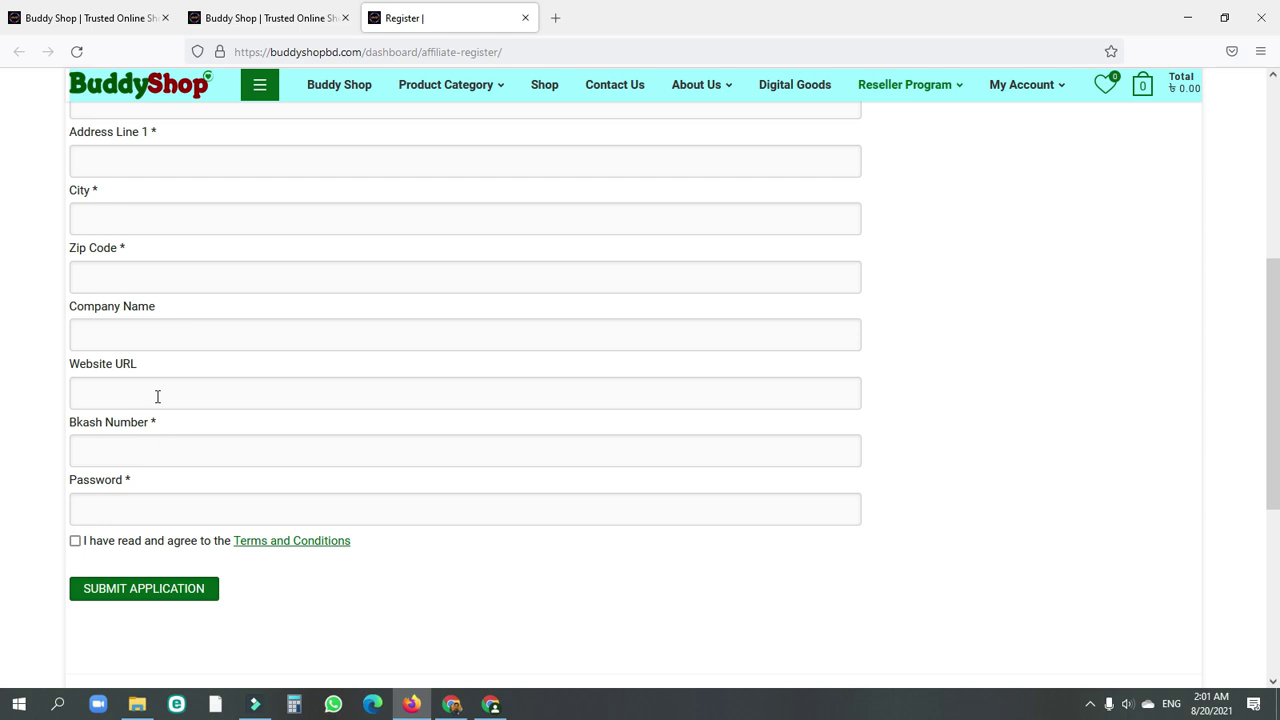
pyautogui.click(88, 18)
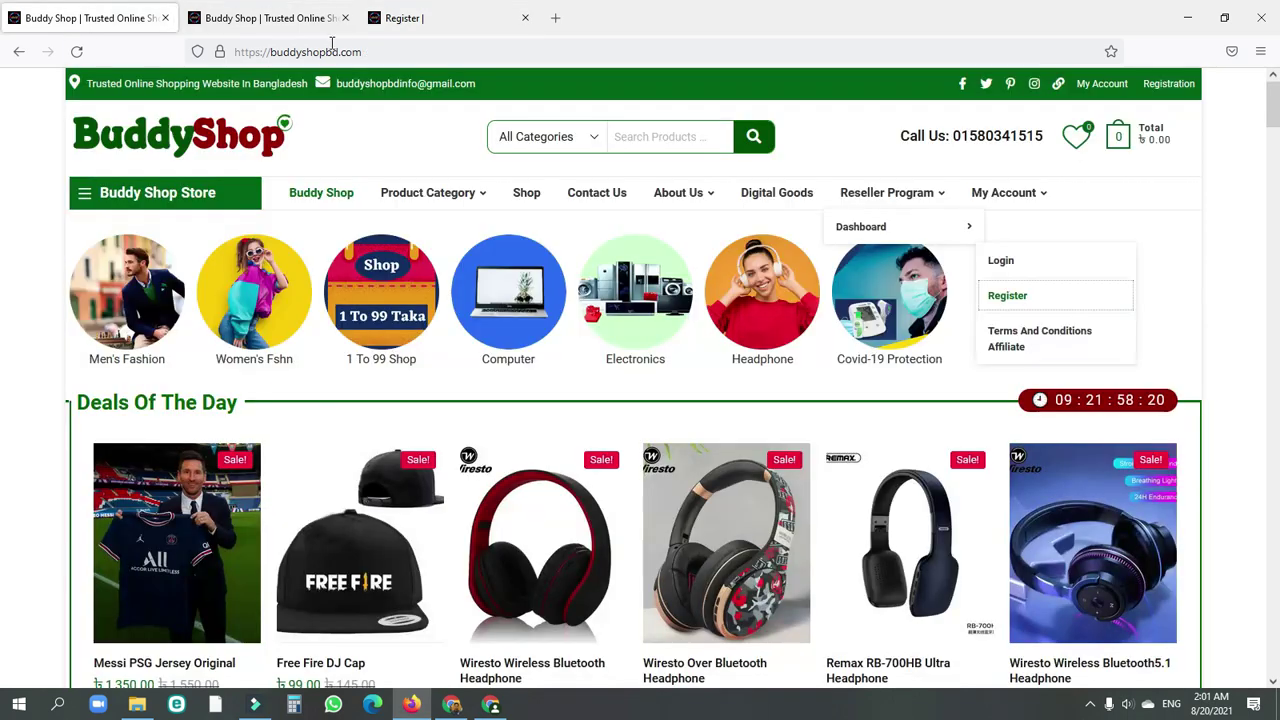
# Step: Go over the Register form's empty Bkash Number and Password fields, then scroll back to its top
pyautogui.click(284, 55)
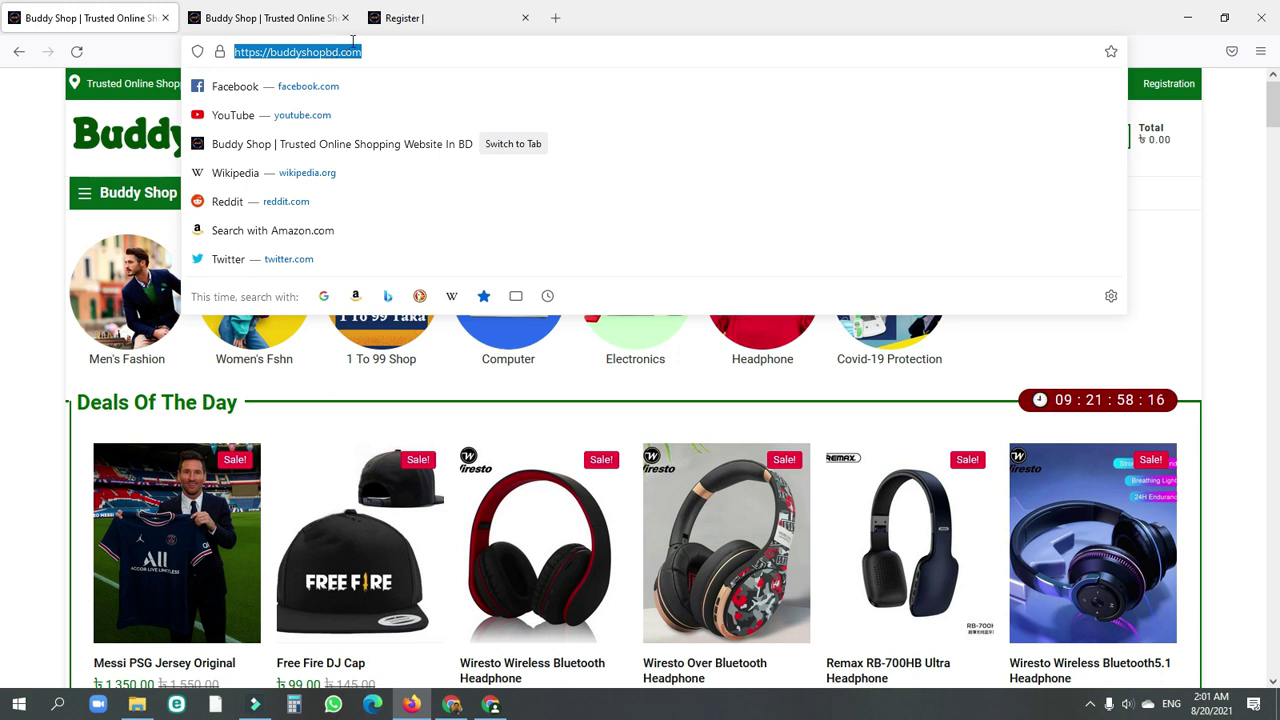
pyautogui.click(392, 20)
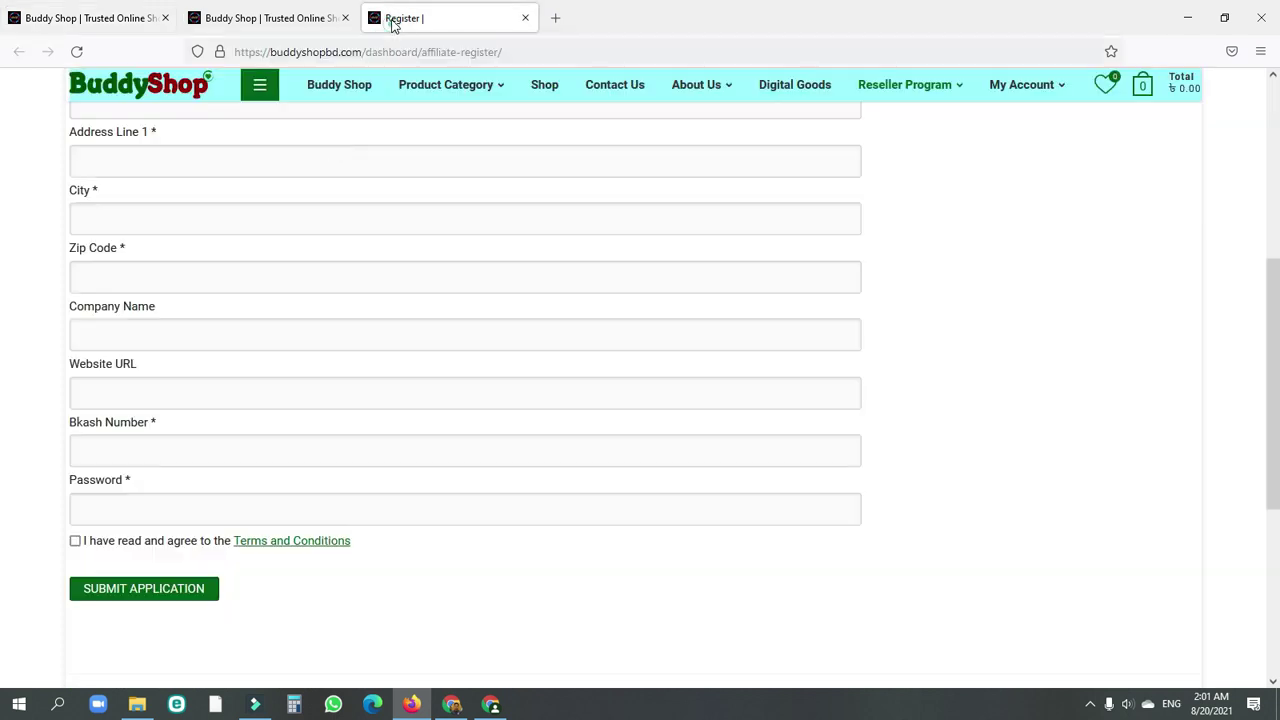
pyautogui.click(180, 451)
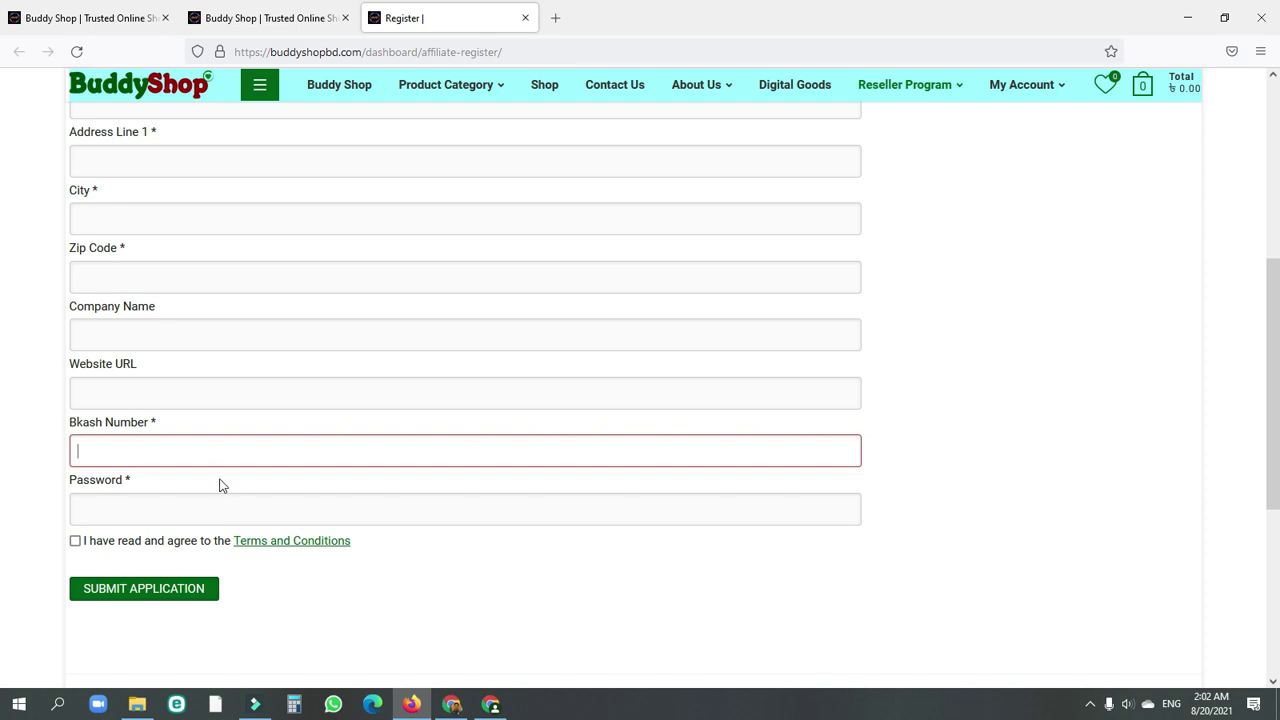
pyautogui.click(149, 507)
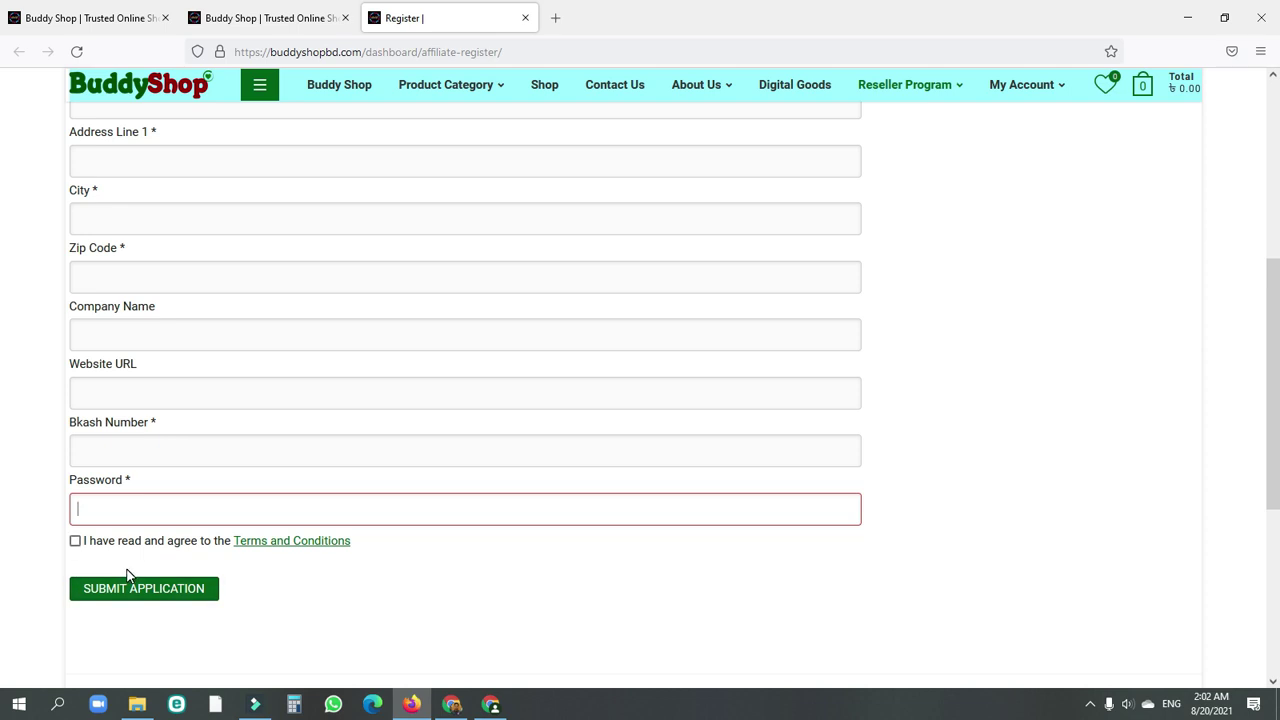
pyautogui.scroll(3, 149, 540)
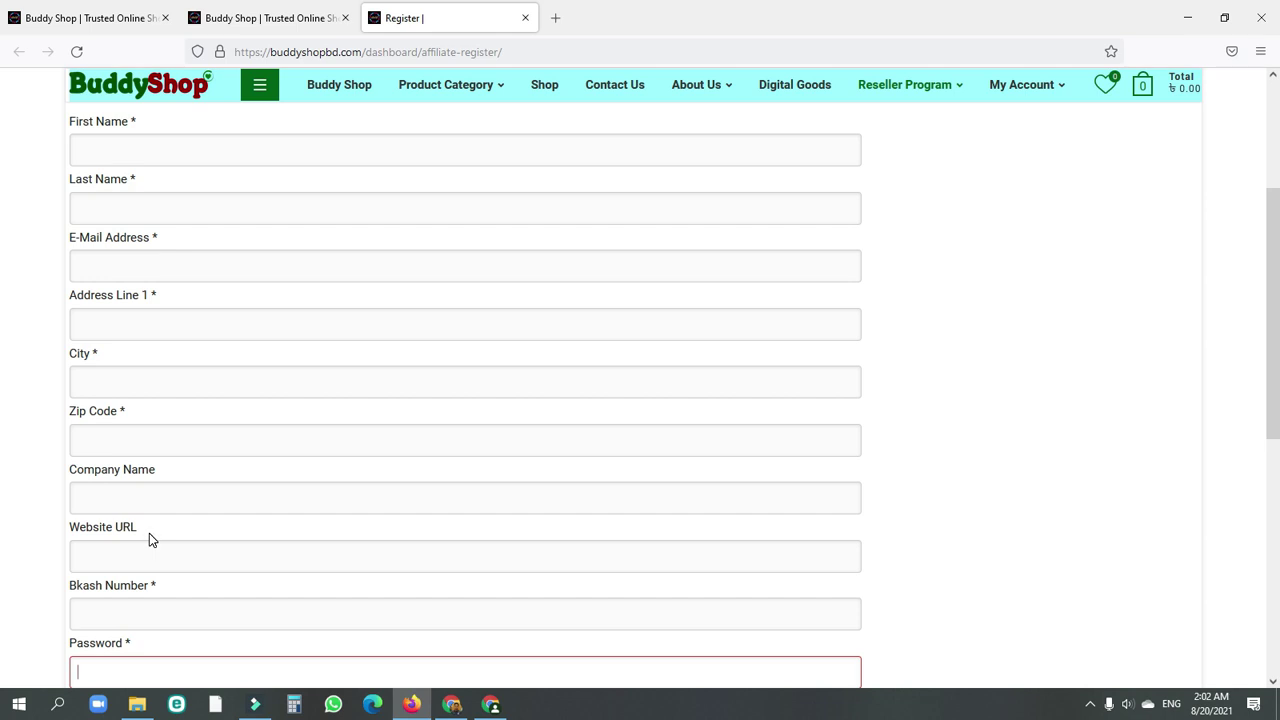
pyautogui.scroll(2, 480, 330)
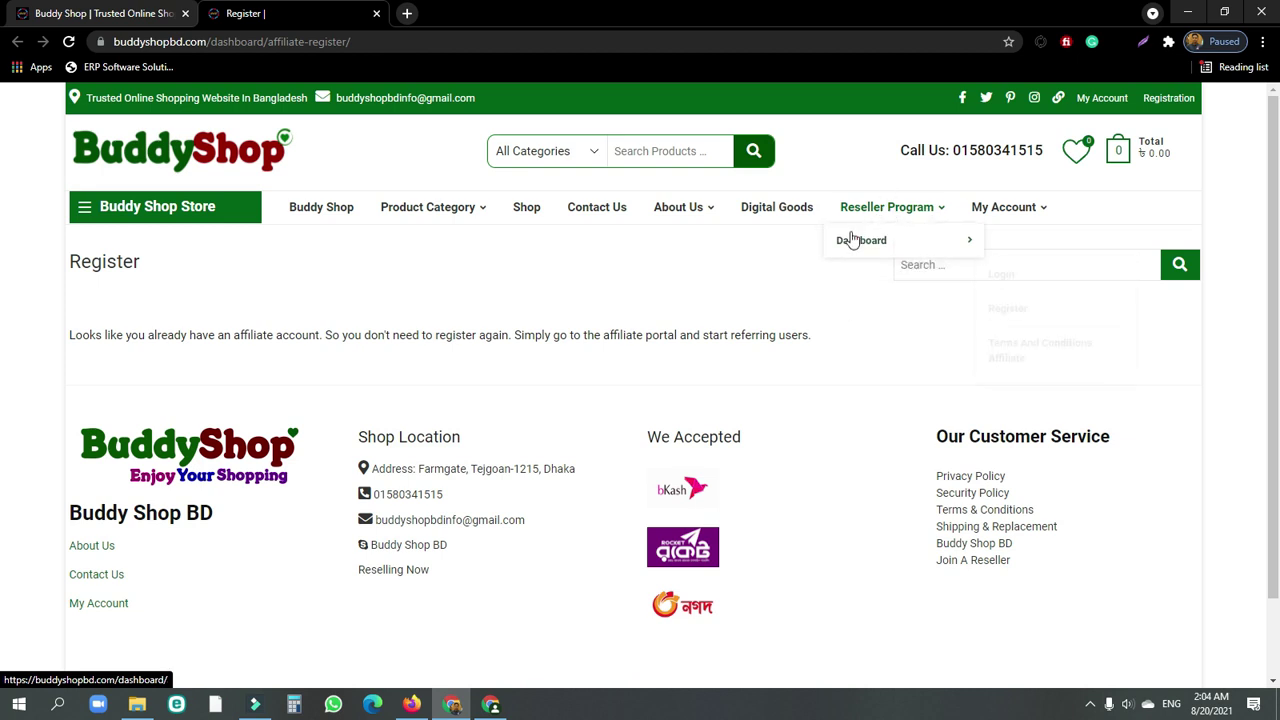
pyautogui.click(862, 250)
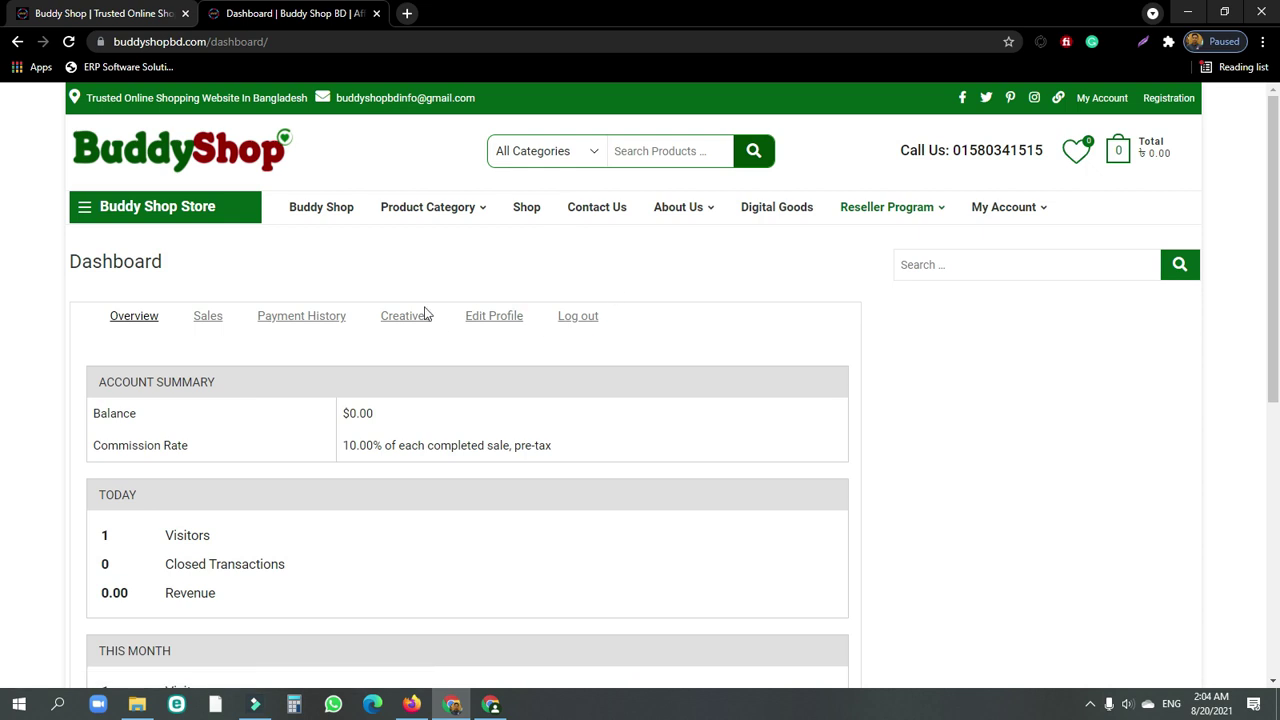
pyautogui.scroll(-2, 423, 312)
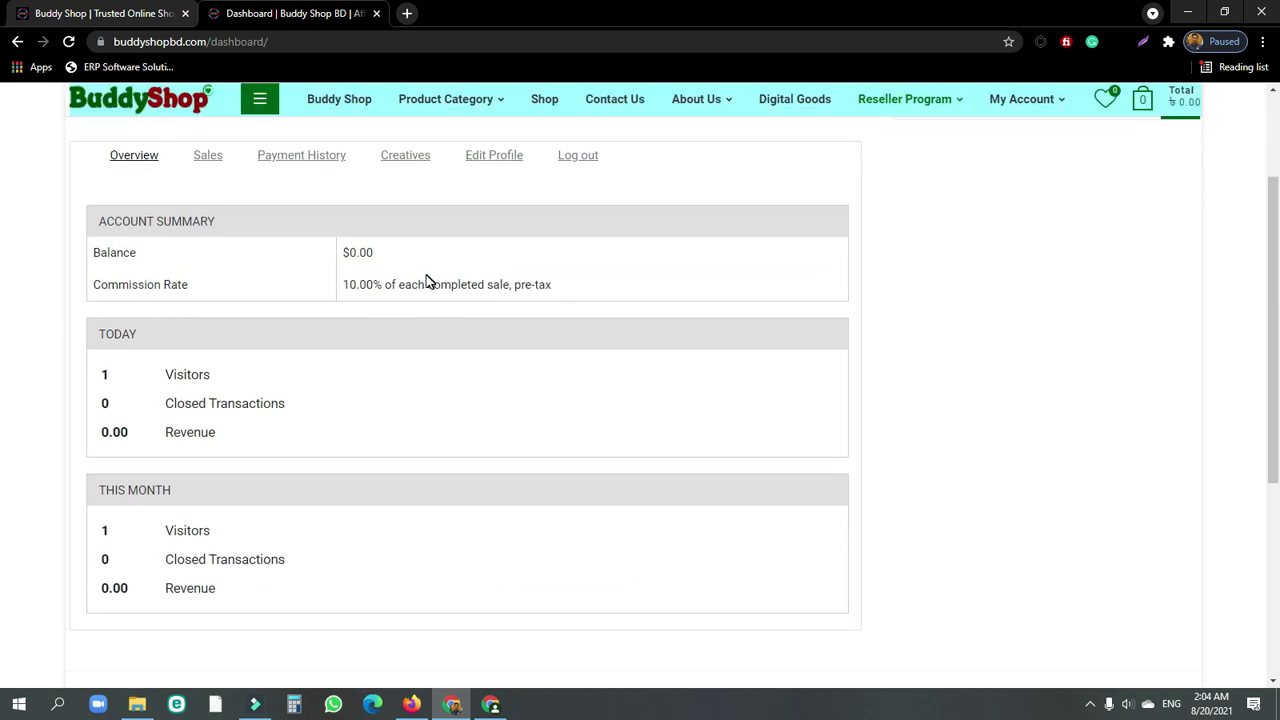
pyautogui.scroll(2, 335, 270)
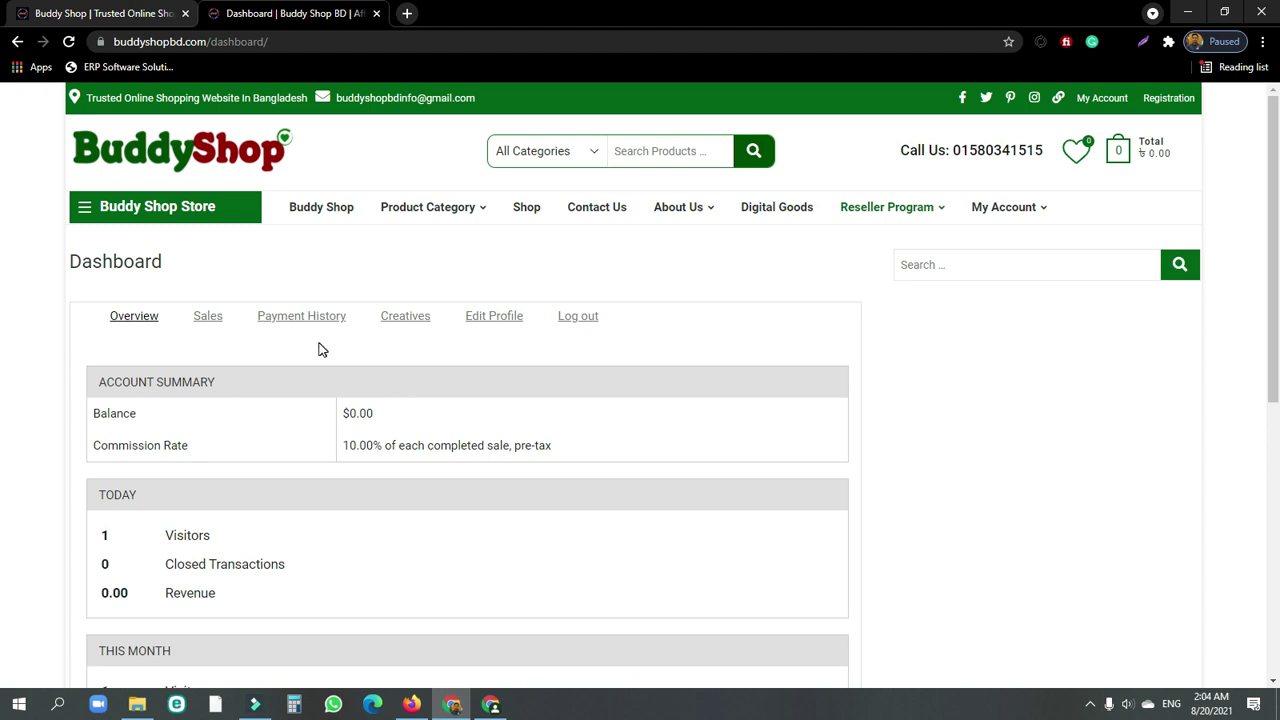
pyautogui.scroll(-1, 240, 335)
pyautogui.click(134, 240)
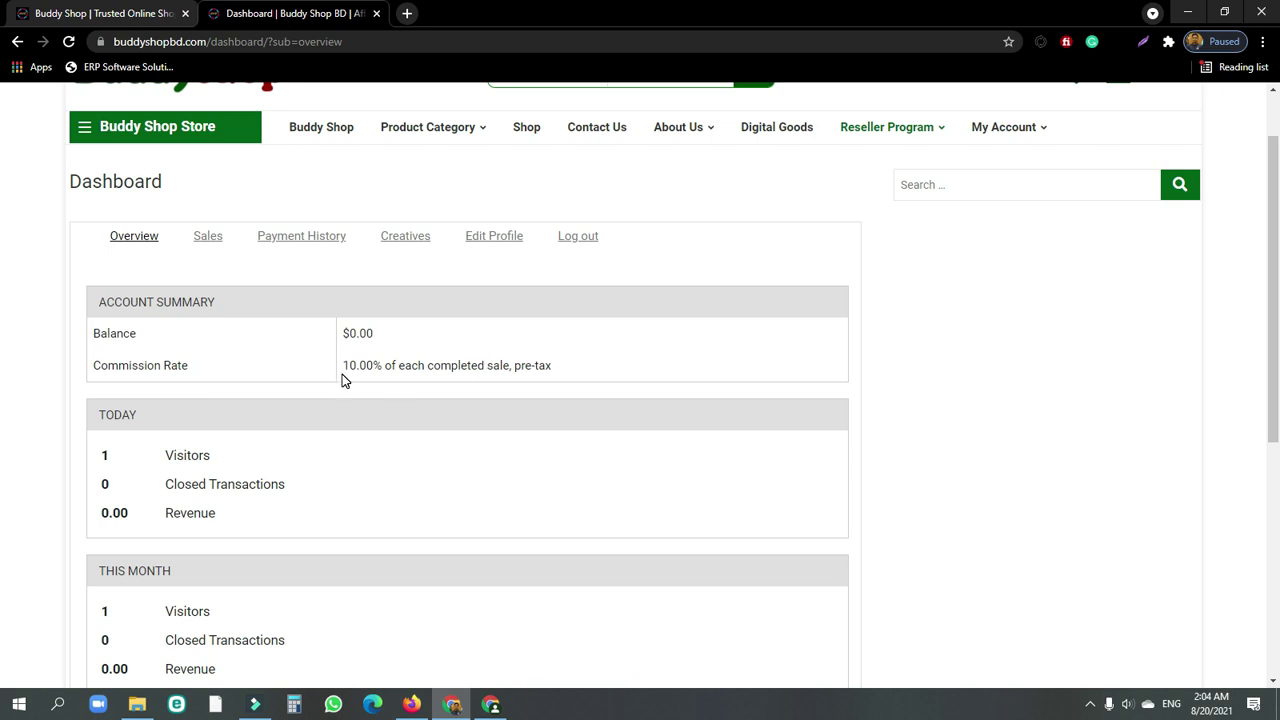
pyautogui.scroll(-2, 200, 410)
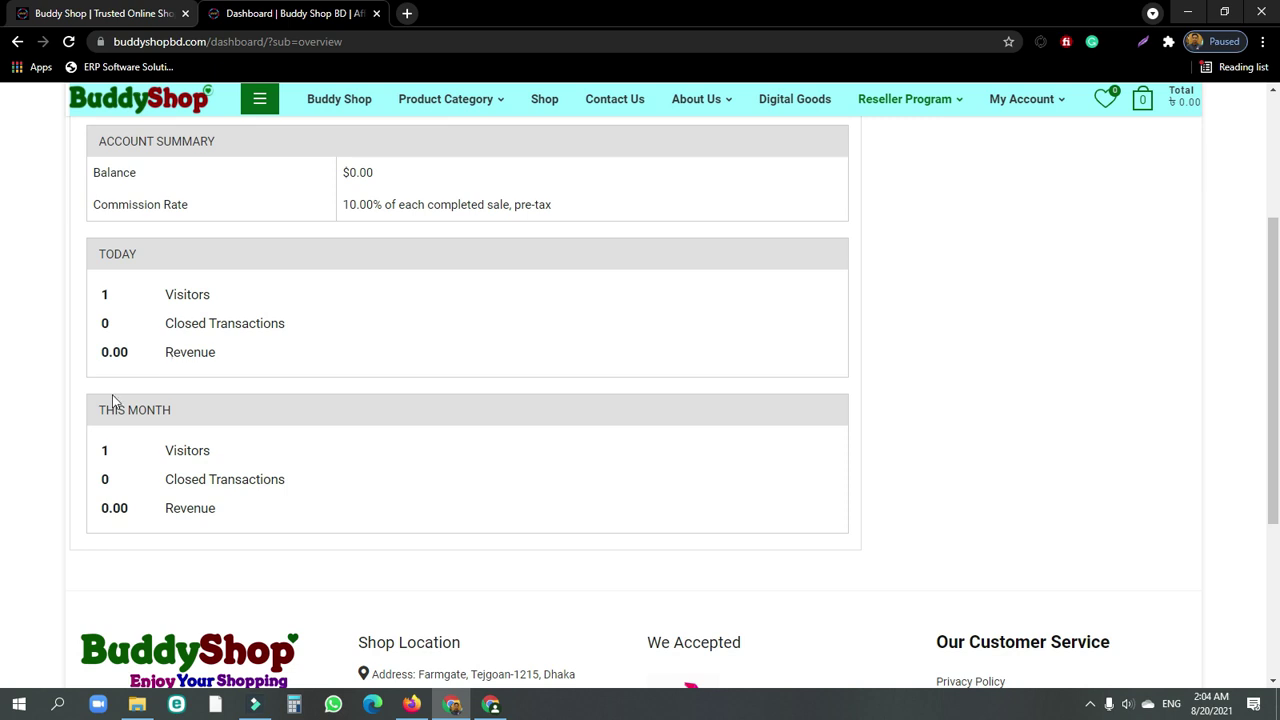
pyautogui.scroll(-1, 120, 365)
pyautogui.scroll(3, 120, 365)
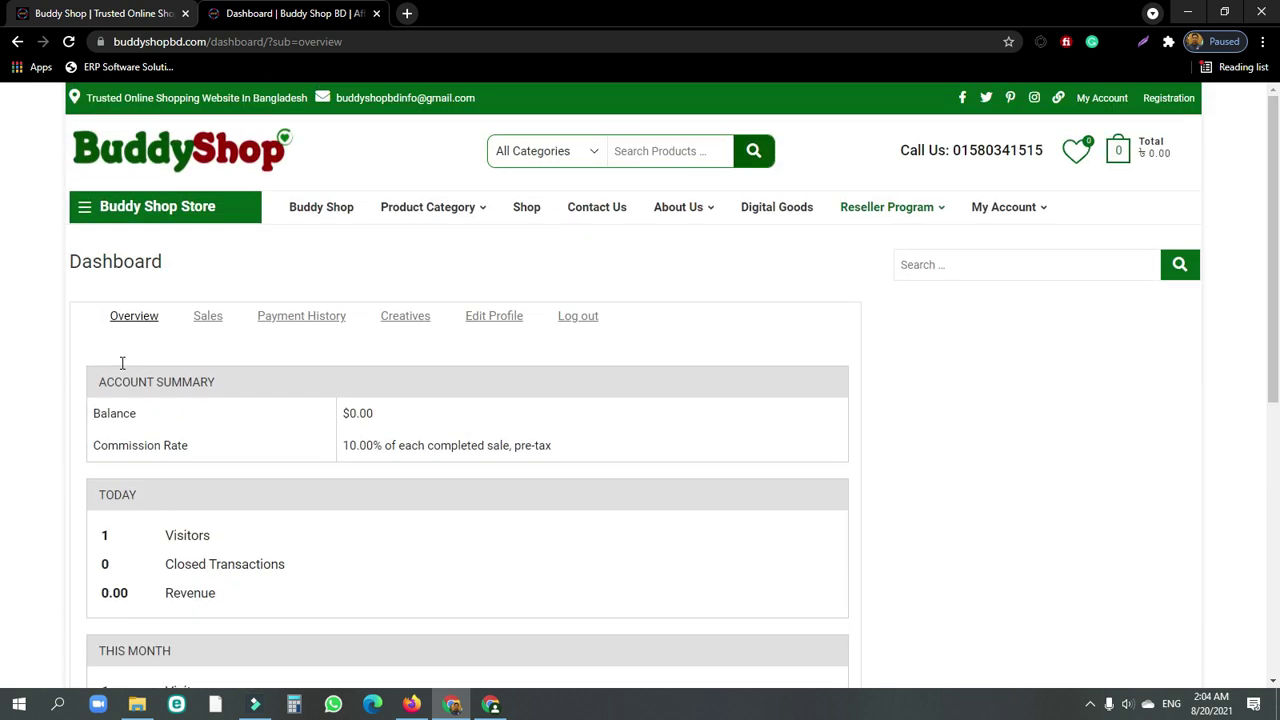
# Step: View the dashboard's Sales records, then its Payment History with the empty From Date and To Date filter
pyautogui.click(199, 322)
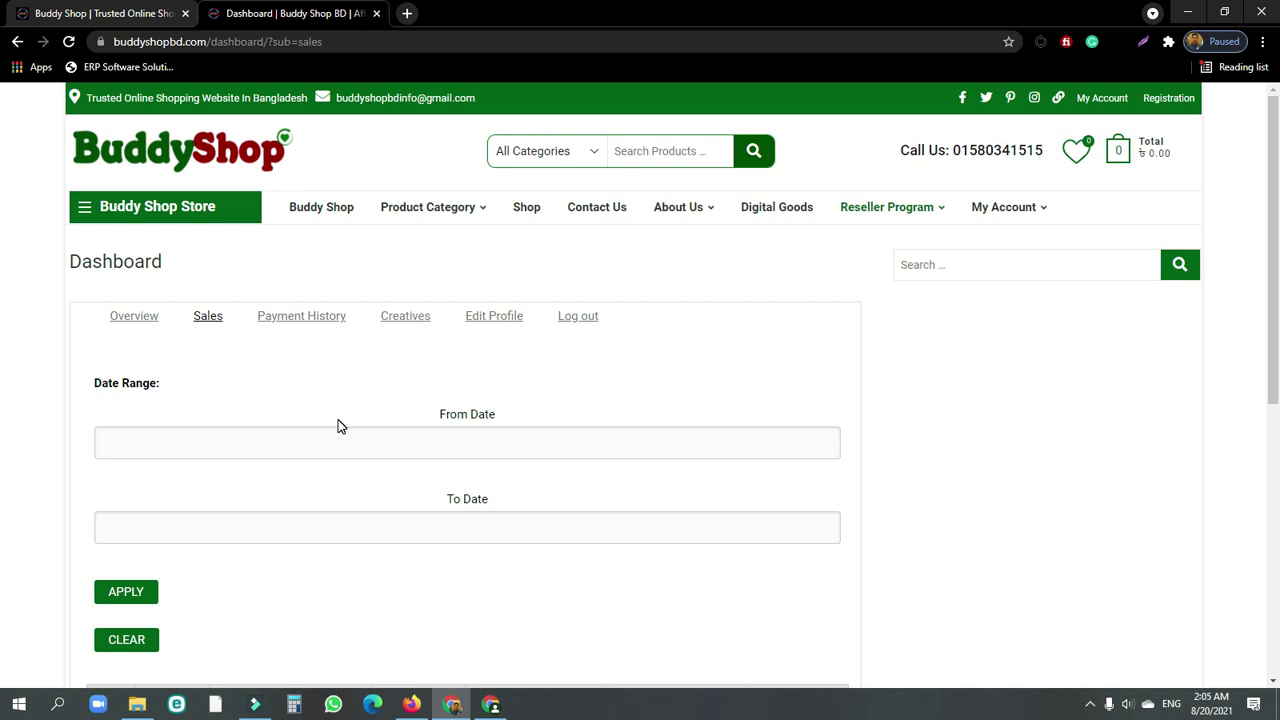
pyautogui.click(291, 316)
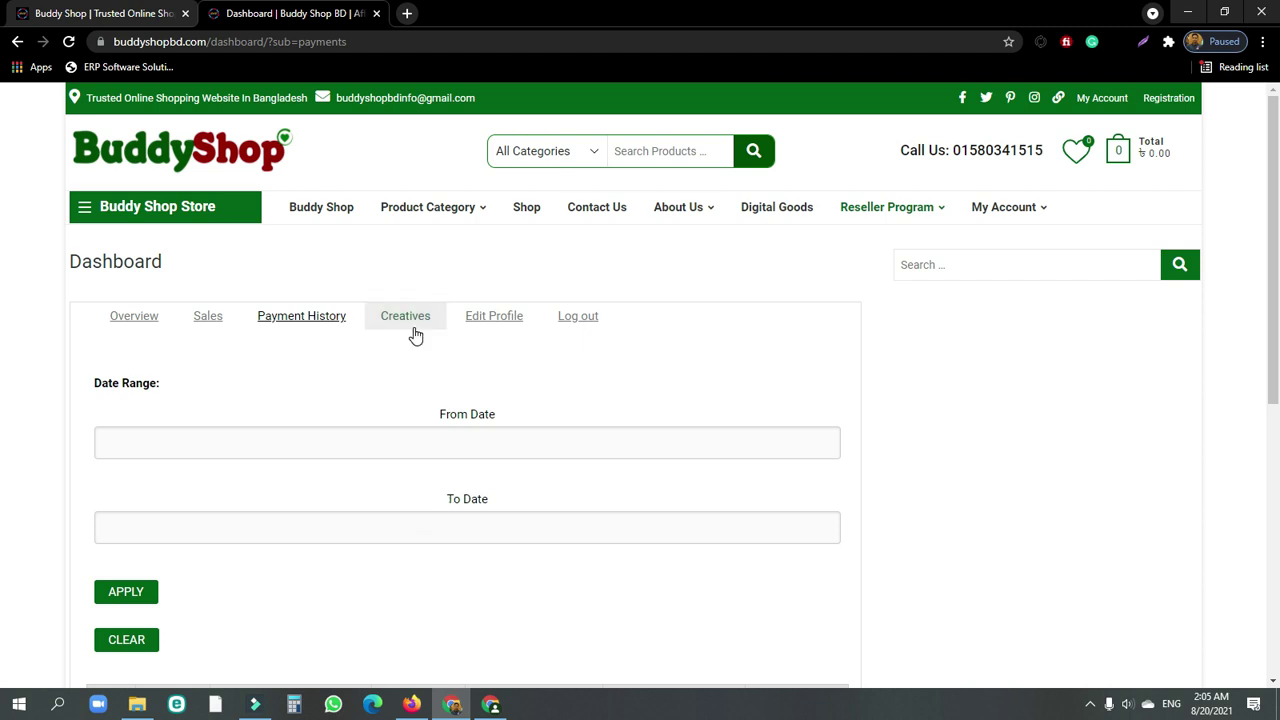
# Step: Open Edit Profile and scroll through its contact and password fields
pyautogui.click(484, 320)
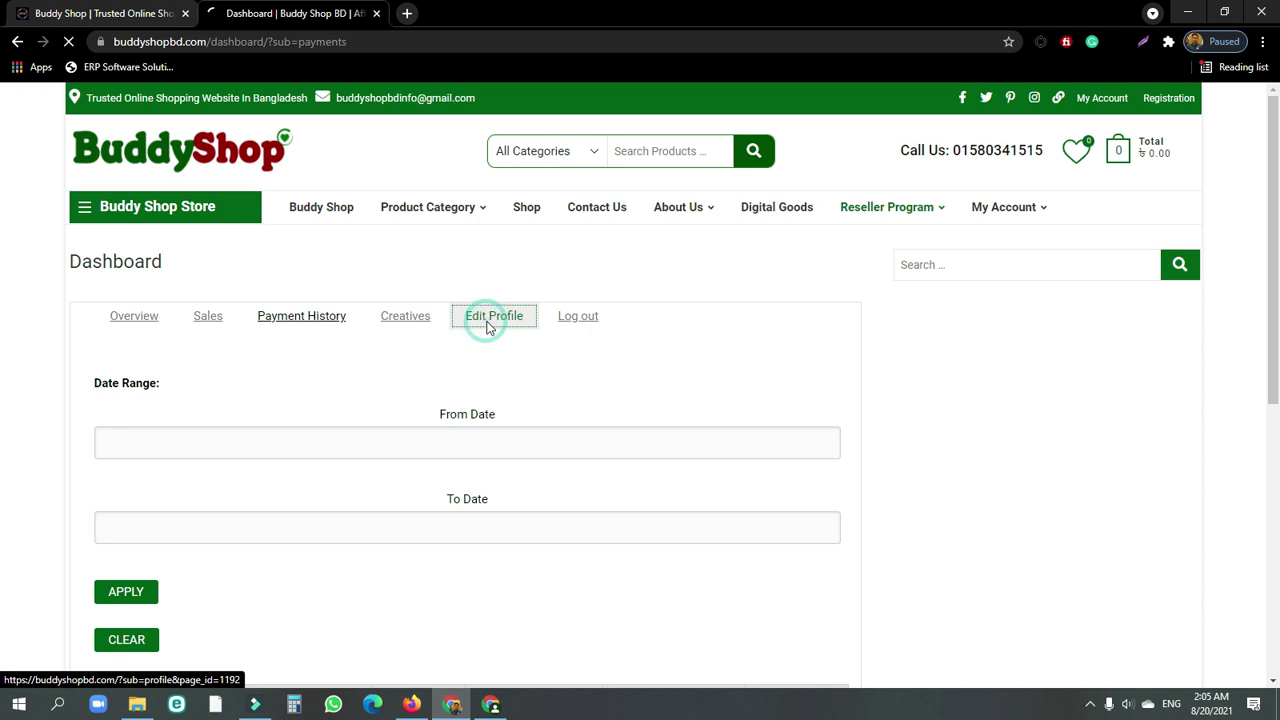
pyautogui.scroll(-3, 323, 379)
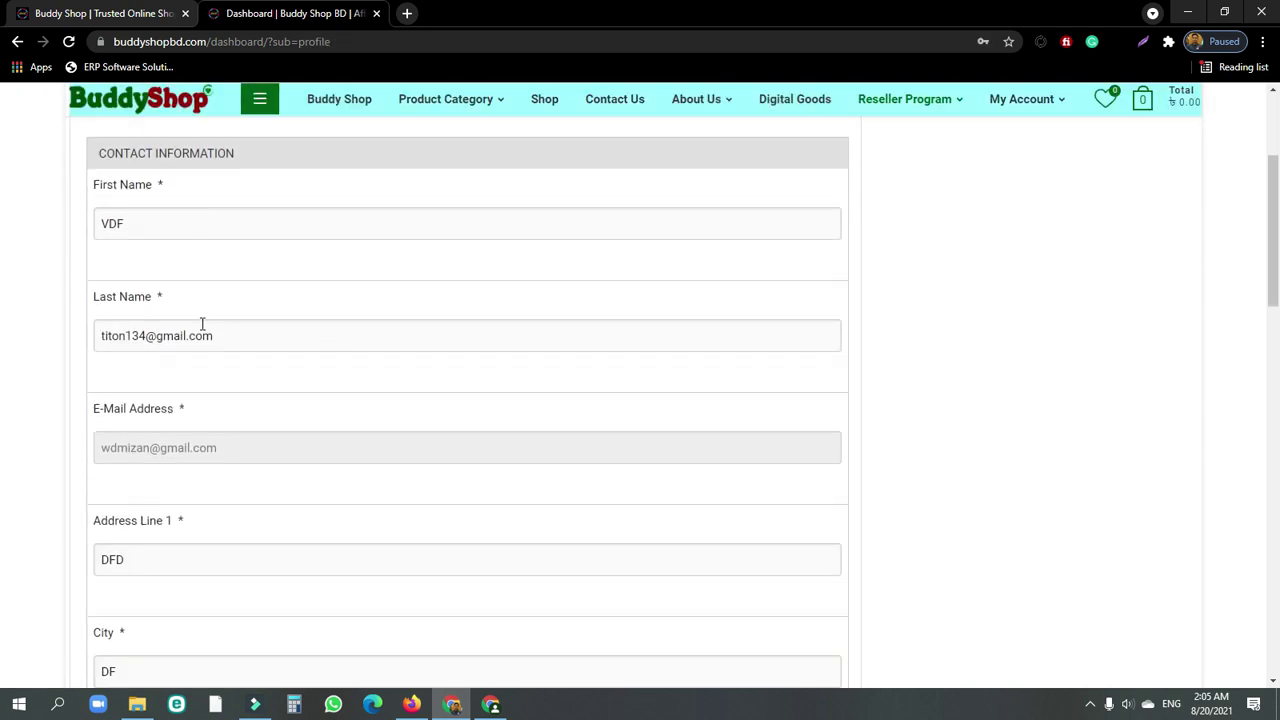
pyautogui.scroll(-2, 200, 360)
pyautogui.scroll(-2, 200, 410)
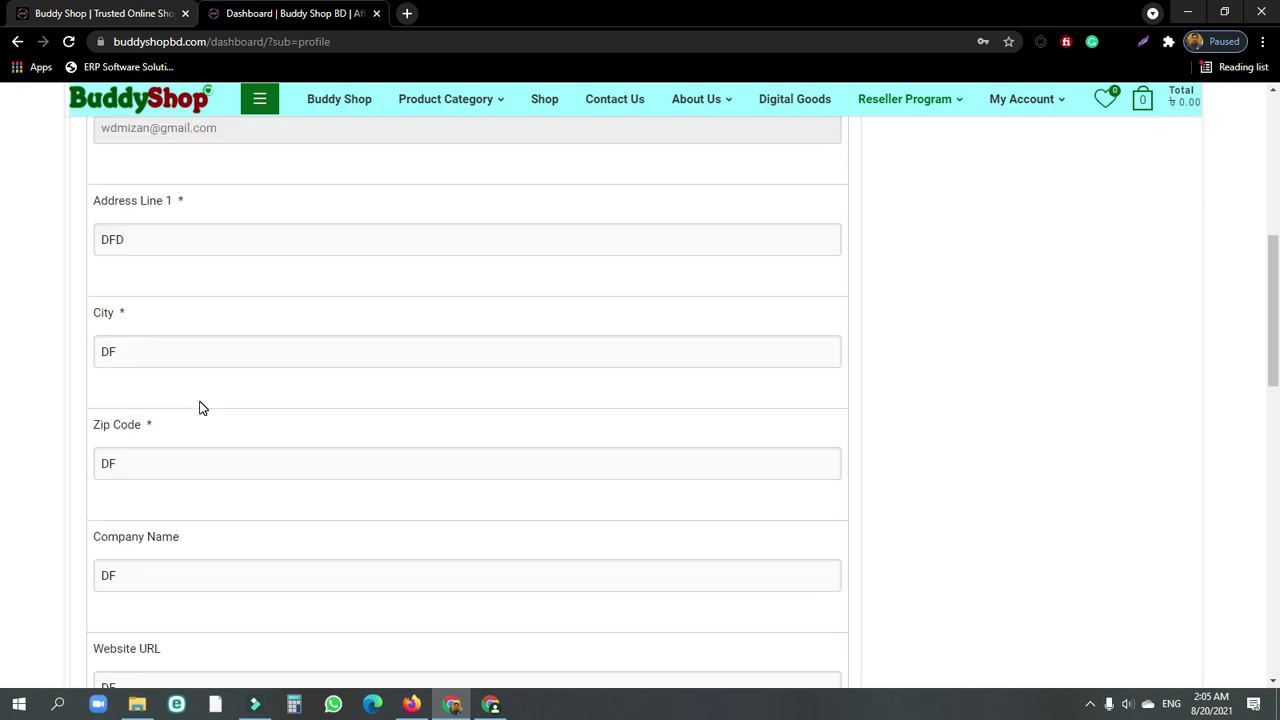
pyautogui.scroll(-3, 197, 430)
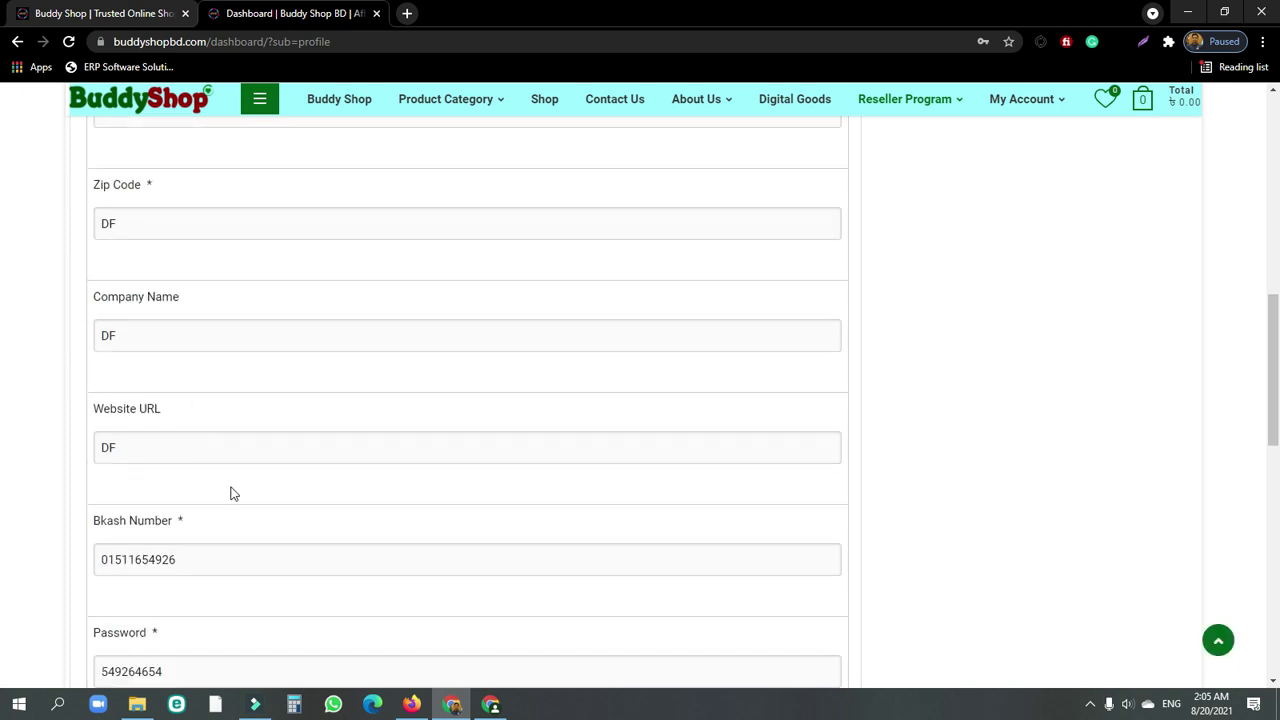
pyautogui.scroll(-1, 230, 491)
pyautogui.scroll(-1, 281, 572)
pyautogui.scroll(10, 278, 560)
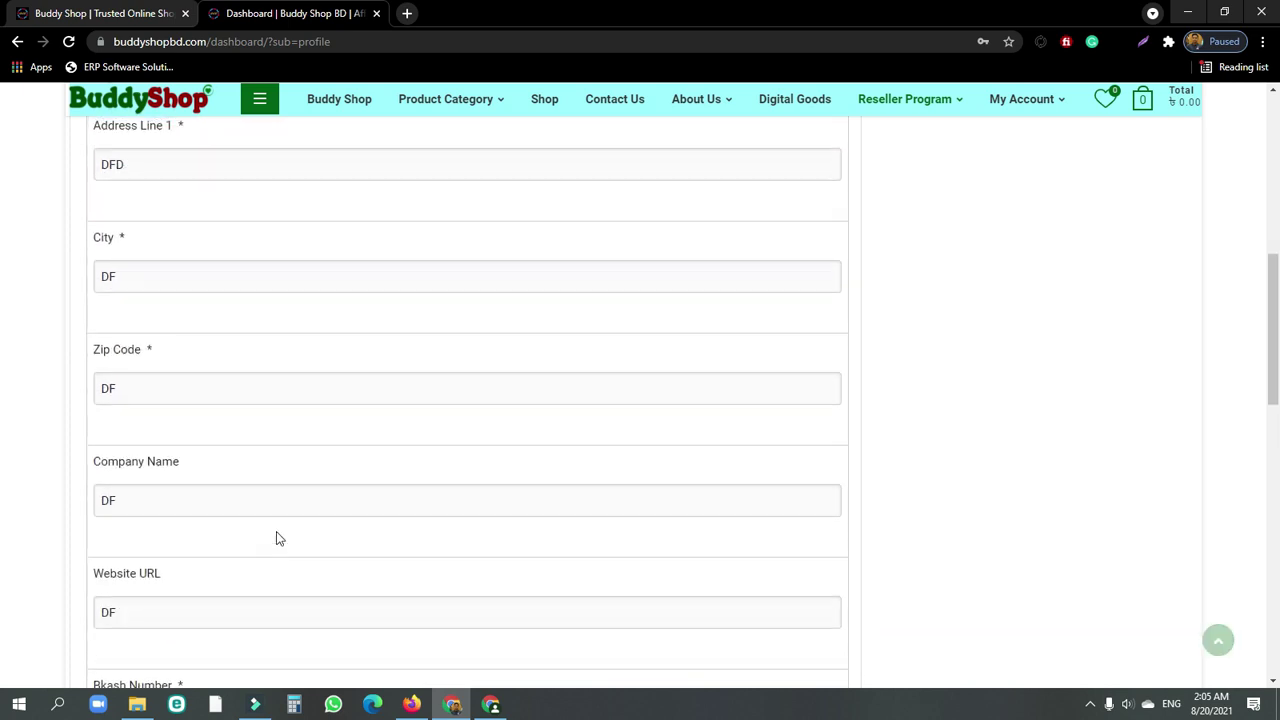
pyautogui.scroll(-10, 278, 575)
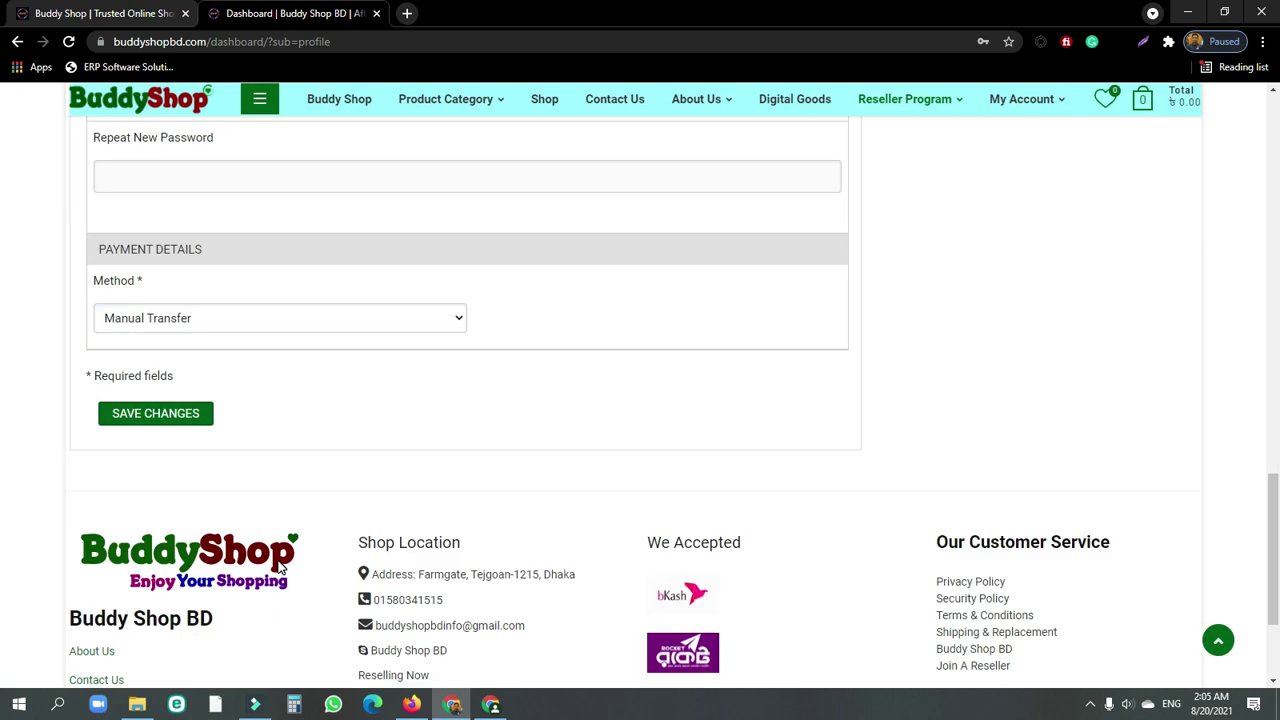
pyautogui.scroll(3, 280, 567)
# Step: Check the payment Method dropdown showing Manual Transfer, then return to the top of the form
pyautogui.click(251, 561)
pyautogui.scroll(2, 289, 526)
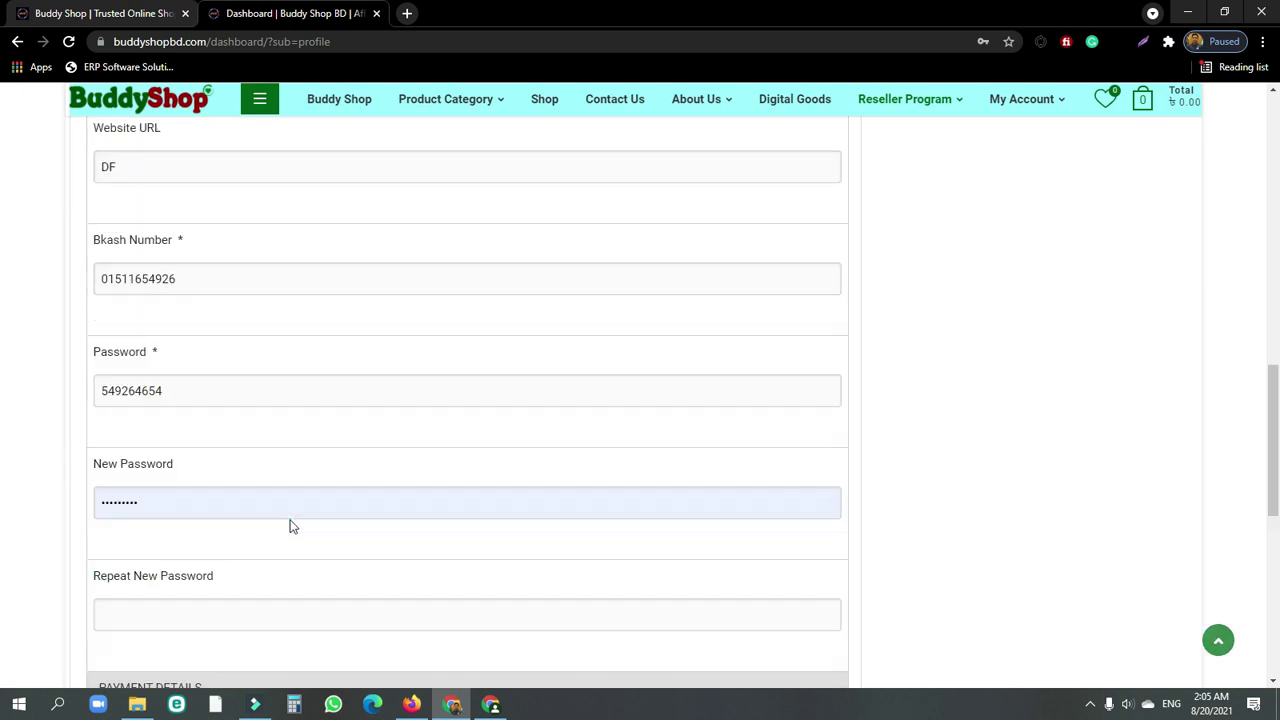
pyautogui.scroll(-6, 283, 505)
pyautogui.scroll(2, 282, 505)
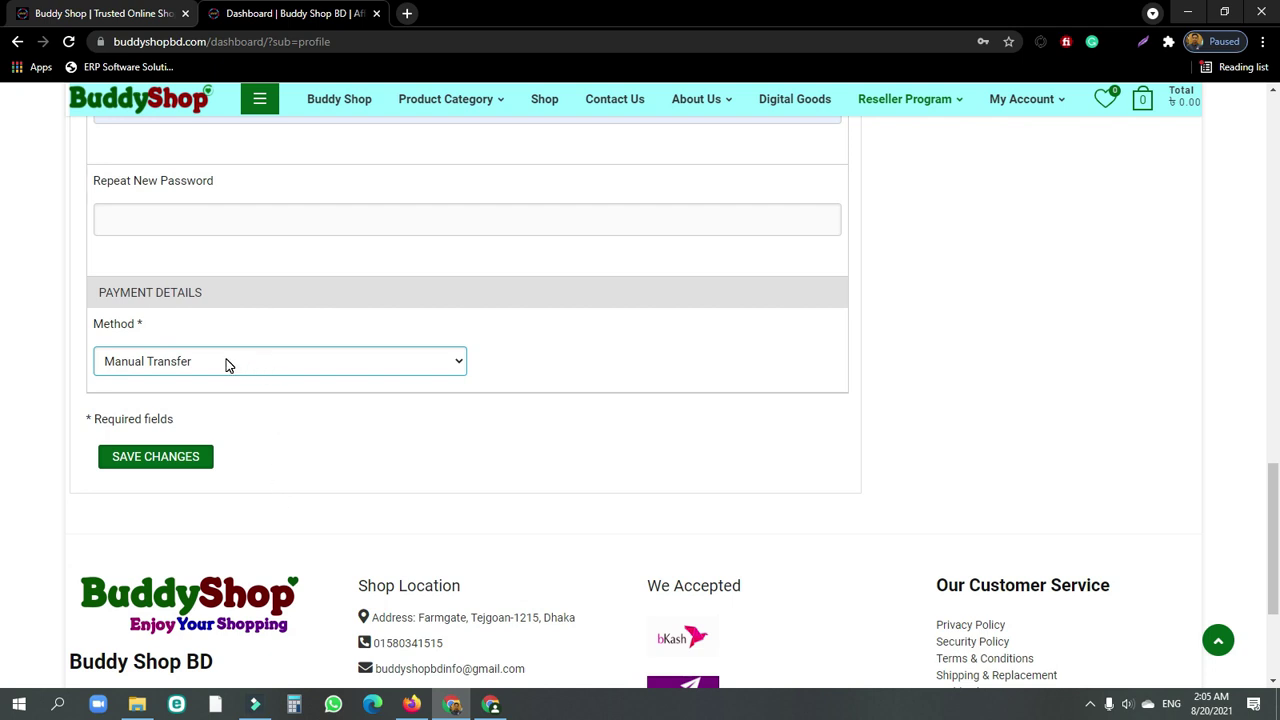
pyautogui.click(228, 365)
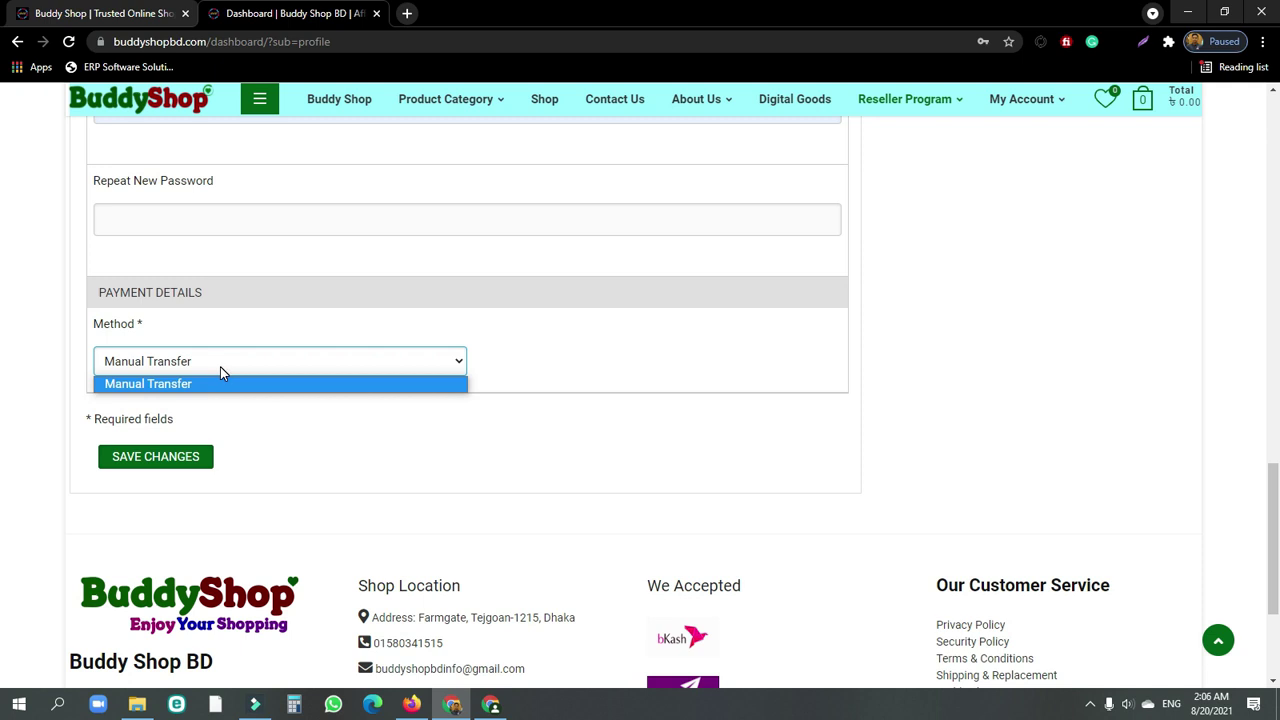
pyautogui.scroll(11, 221, 368)
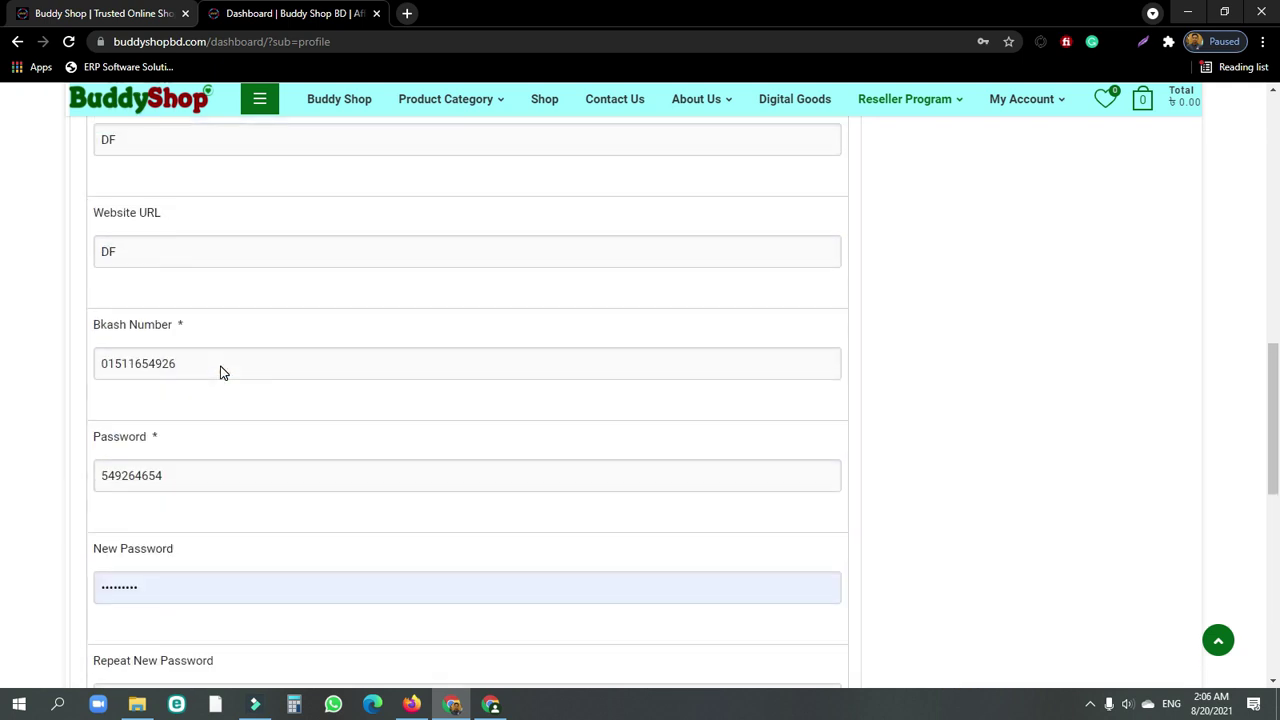
pyautogui.scroll(4, 221, 366)
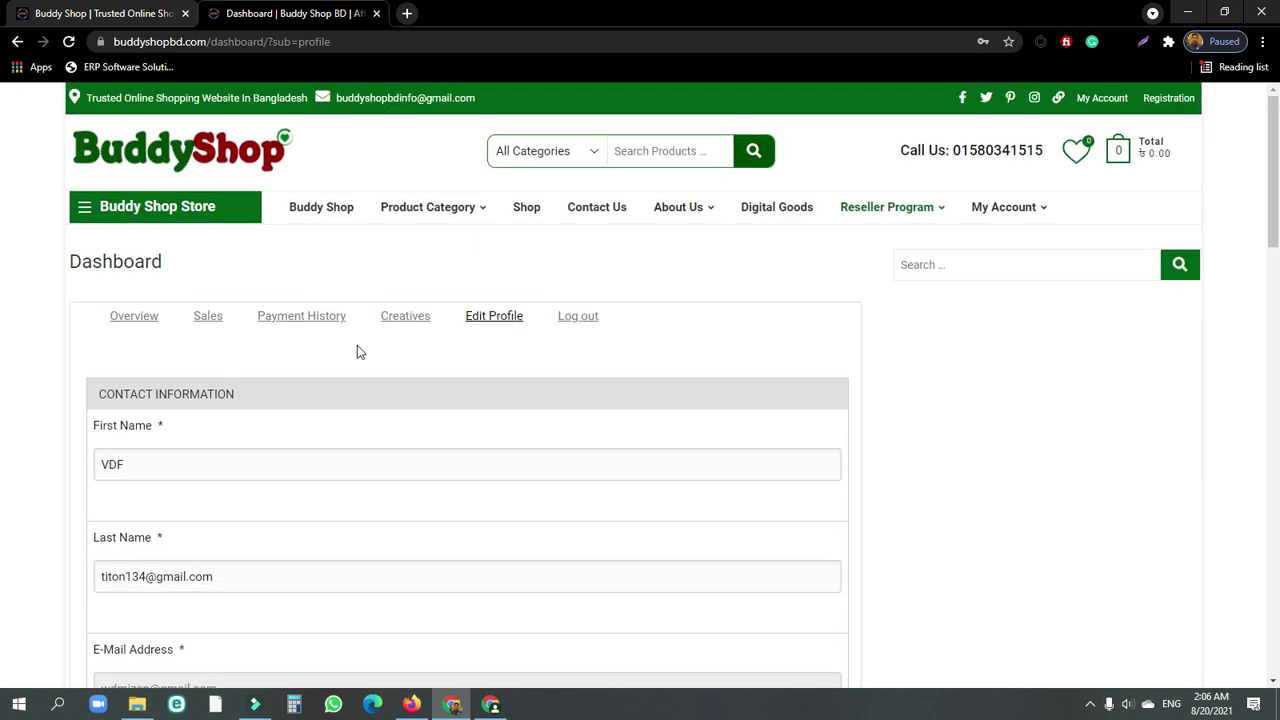
# Step: Open the Creatives section and copy the full affiliate link
pyautogui.click(405, 328)
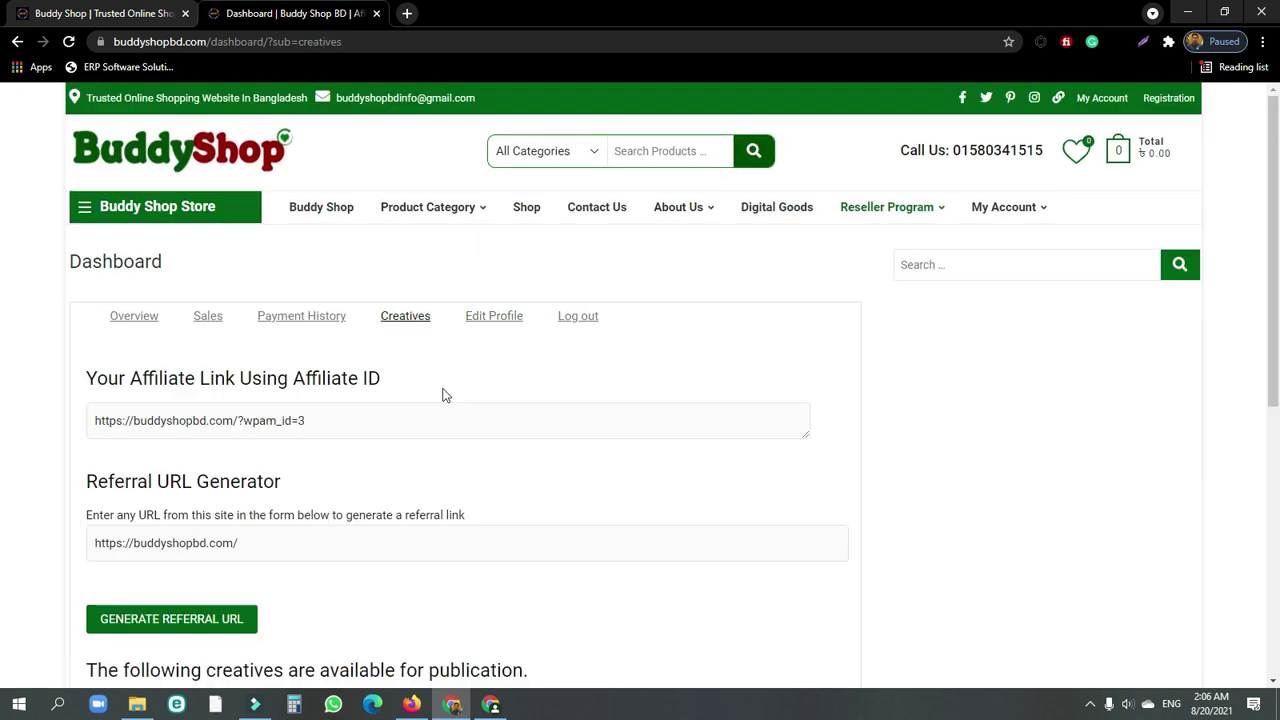
pyautogui.click(339, 424)
pyautogui.hotkey('ctrl', 'a')
pyautogui.rightClick(338, 425)
pyautogui.click(362, 488)
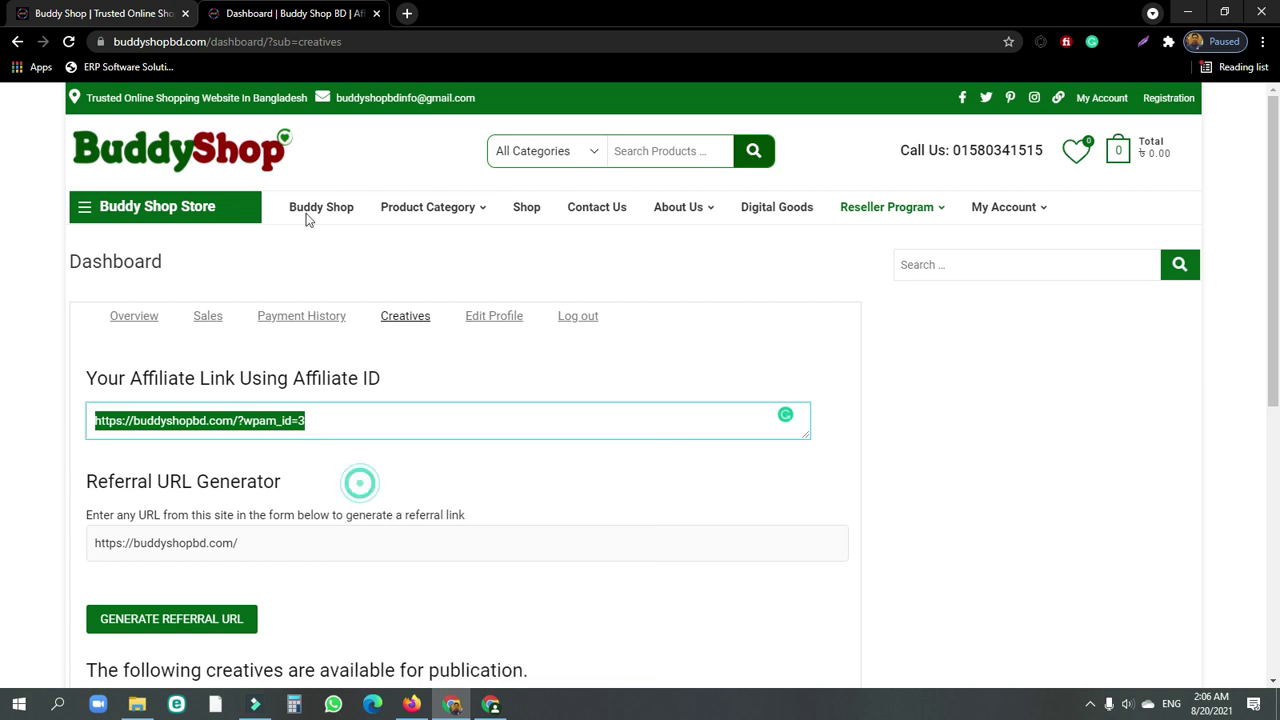
# Step: Load the copied affiliate link in a new tab, then return to the dashboard's Creatives section
pyautogui.click(407, 13)
pyautogui.rightClick(368, 42)
pyautogui.click(407, 149)
pyautogui.press('Return')
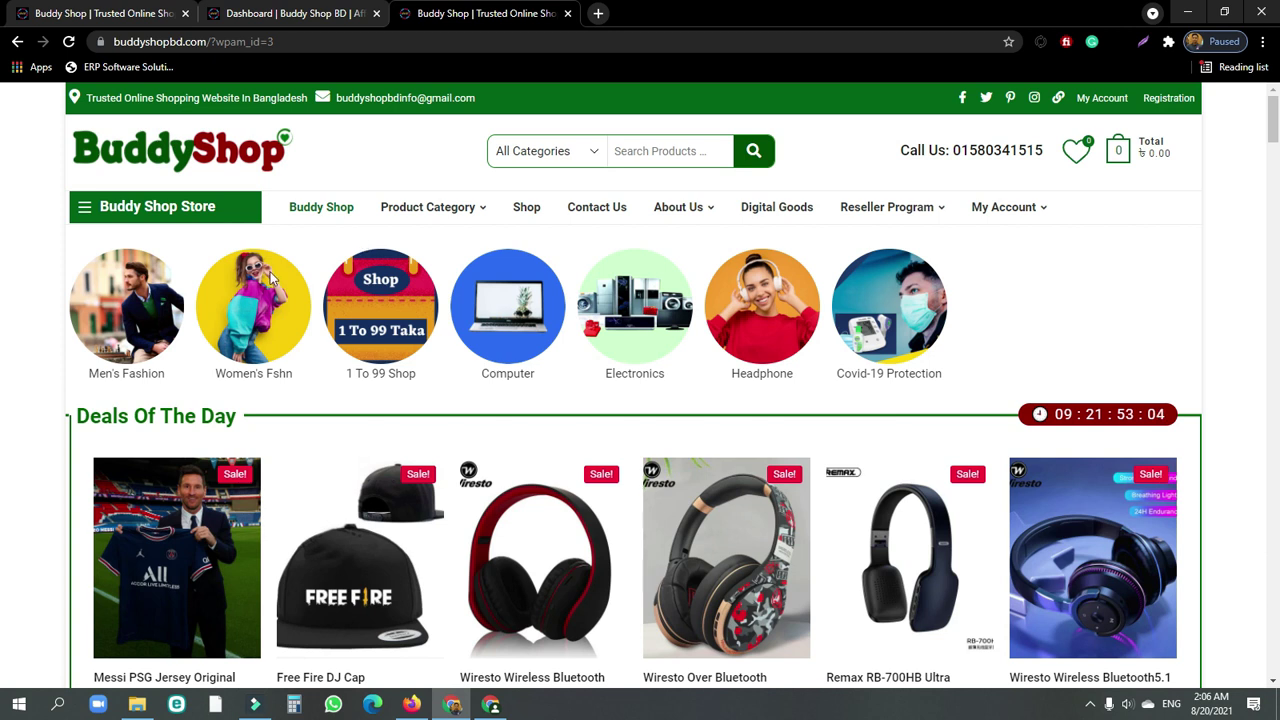
pyautogui.click(252, 12)
pyautogui.click(323, 426)
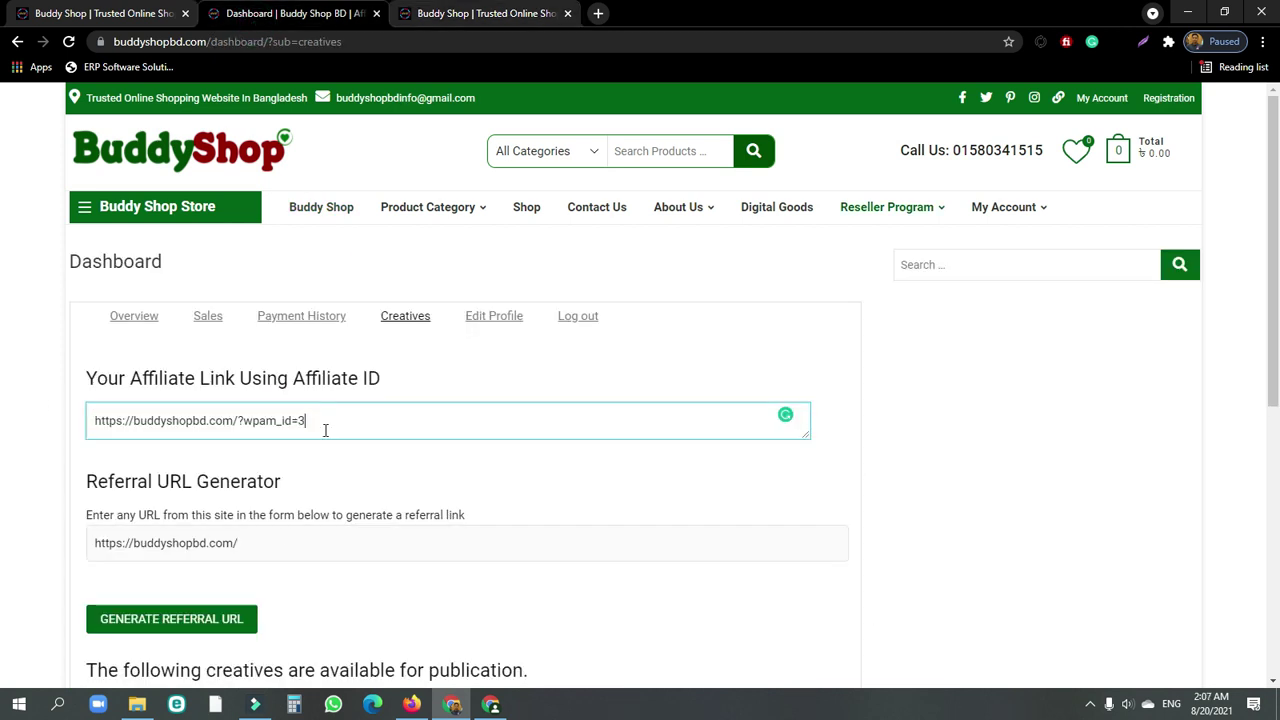
pyautogui.scroll(-1, 314, 443)
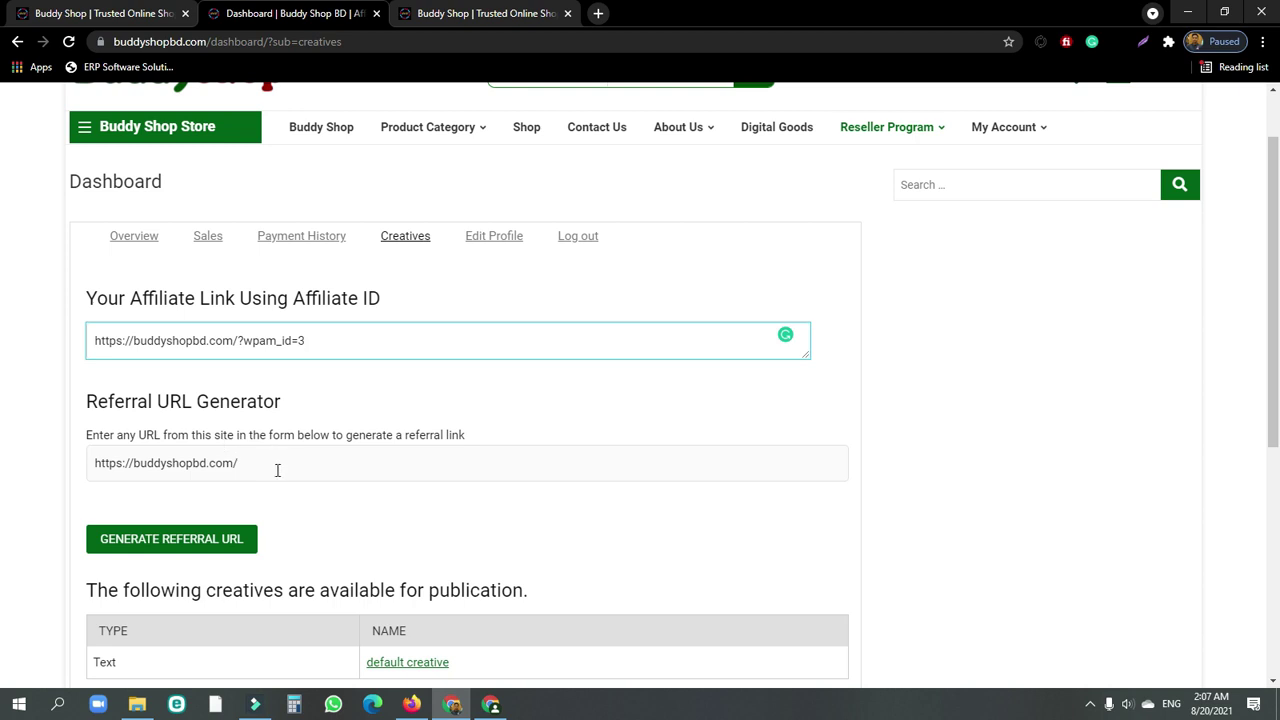
# Step: Open the Shop page in a new tab and browse its product listings
pyautogui.rightClick(537, 139)
pyautogui.click(560, 141)
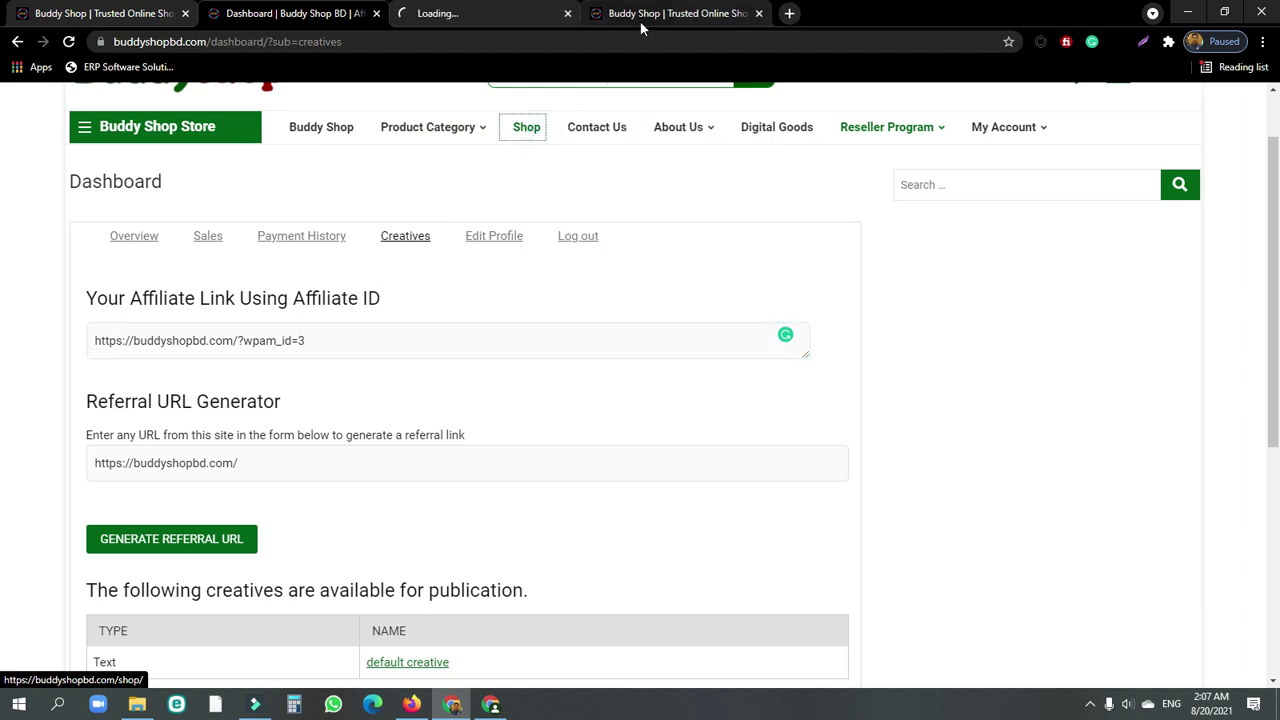
pyautogui.click(443, 14)
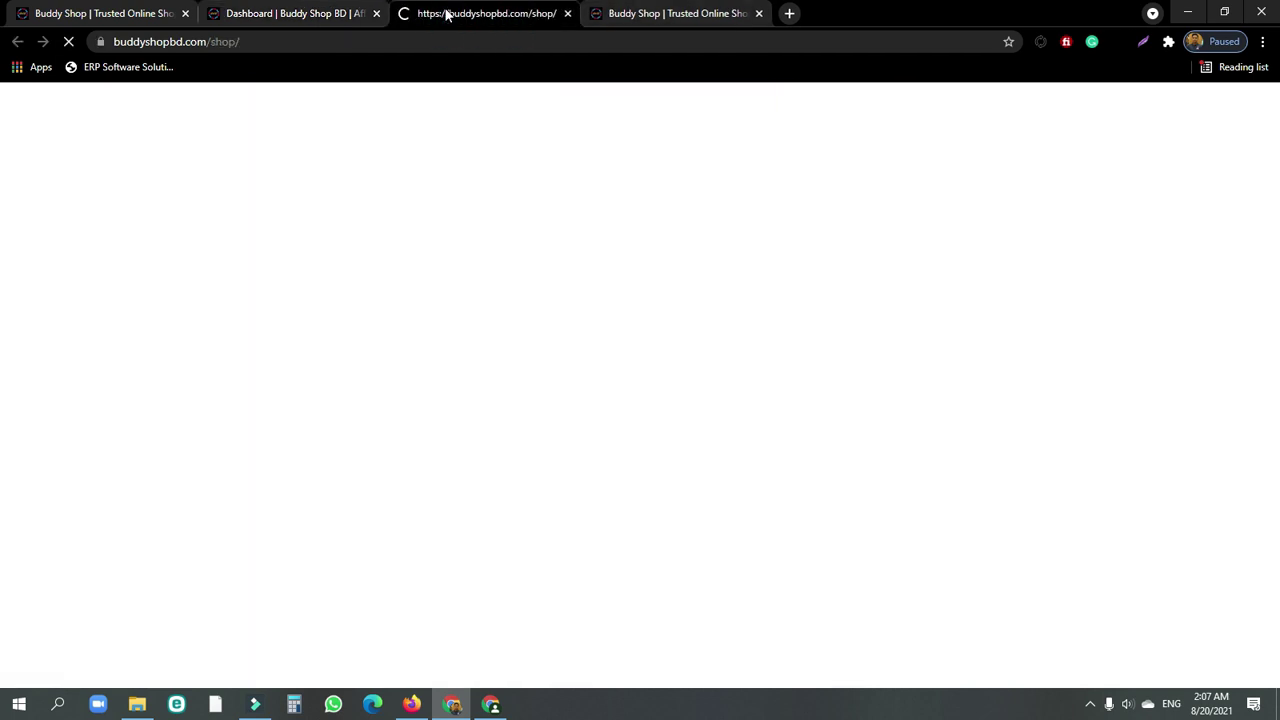
pyautogui.scroll(-4, 712, 242)
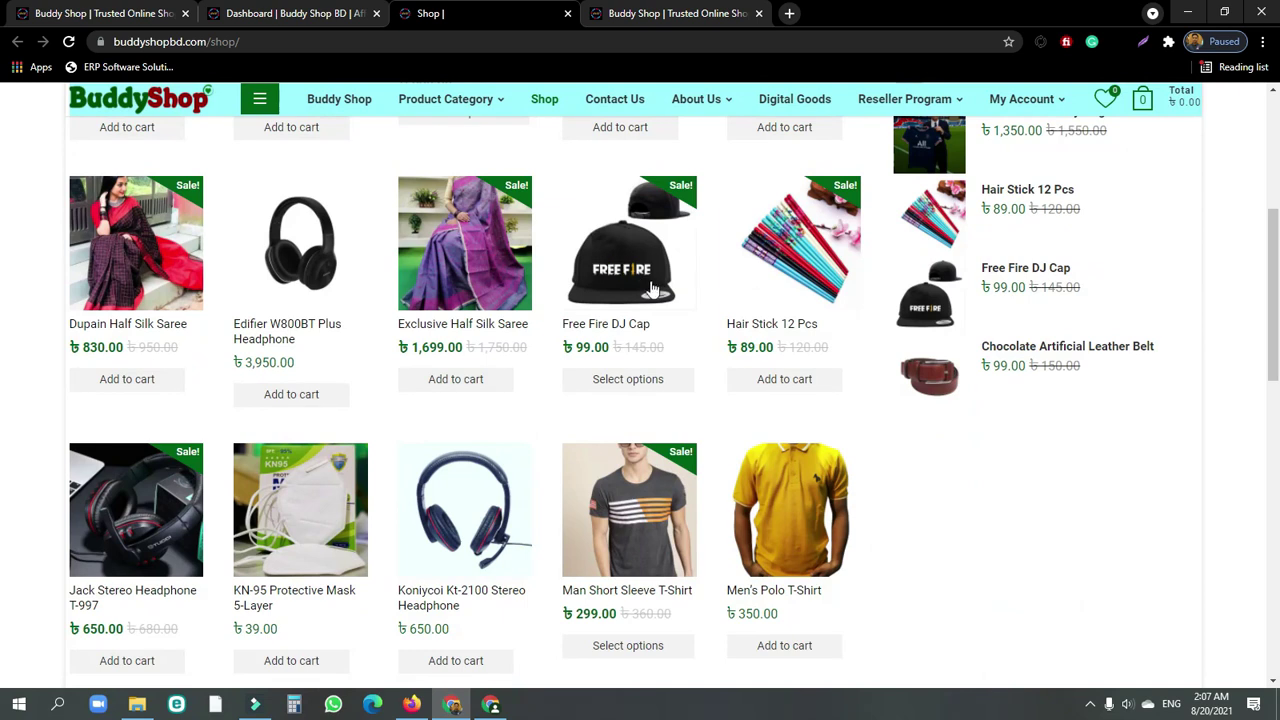
pyautogui.scroll(-1, 620, 295)
pyautogui.scroll(-1, 600, 315)
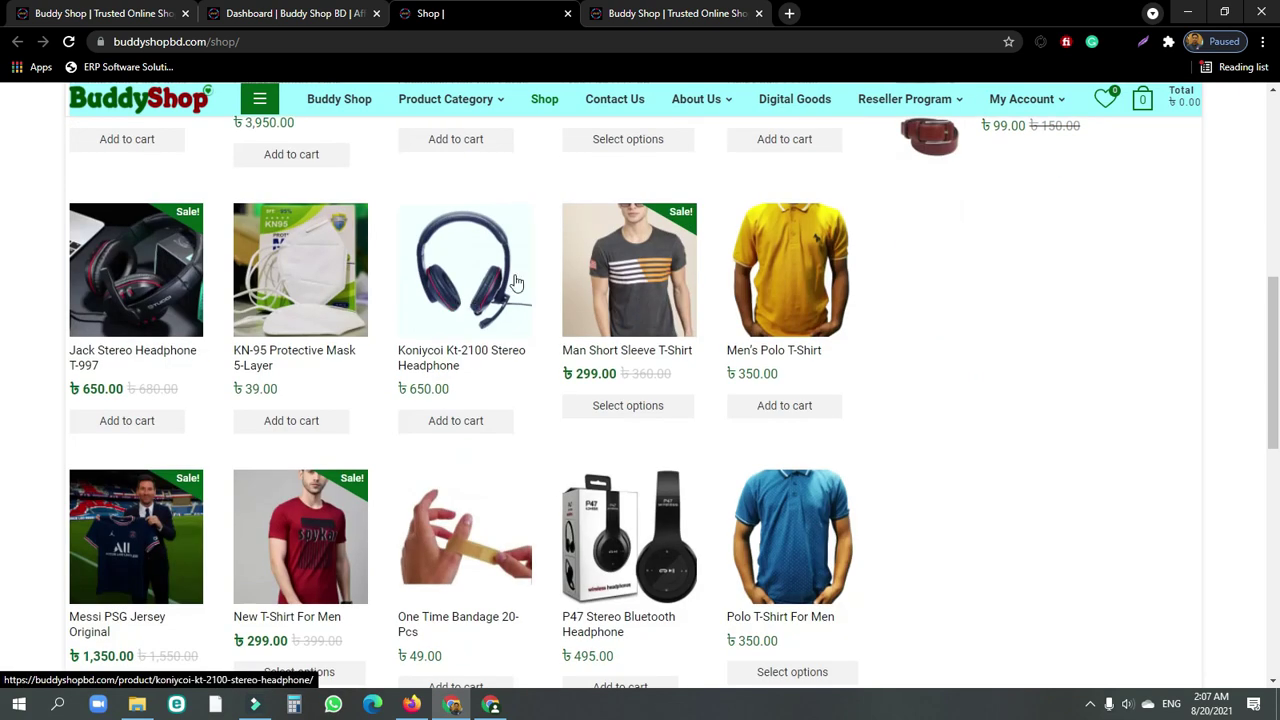
# Step: Open the Koniycoi Kt-2100 Stereo Headphone page (৳650.00) in a new tab and copy its web address
pyautogui.rightClick(474, 292)
pyautogui.click(540, 295)
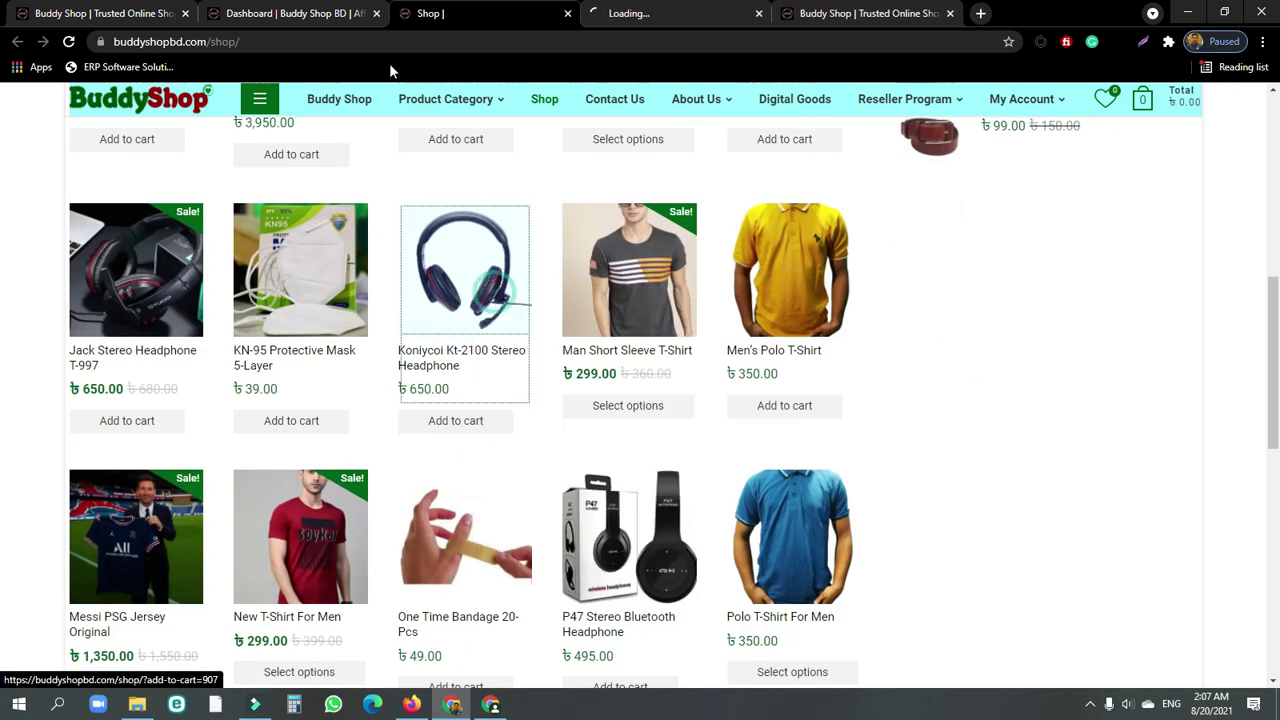
pyautogui.click(651, 15)
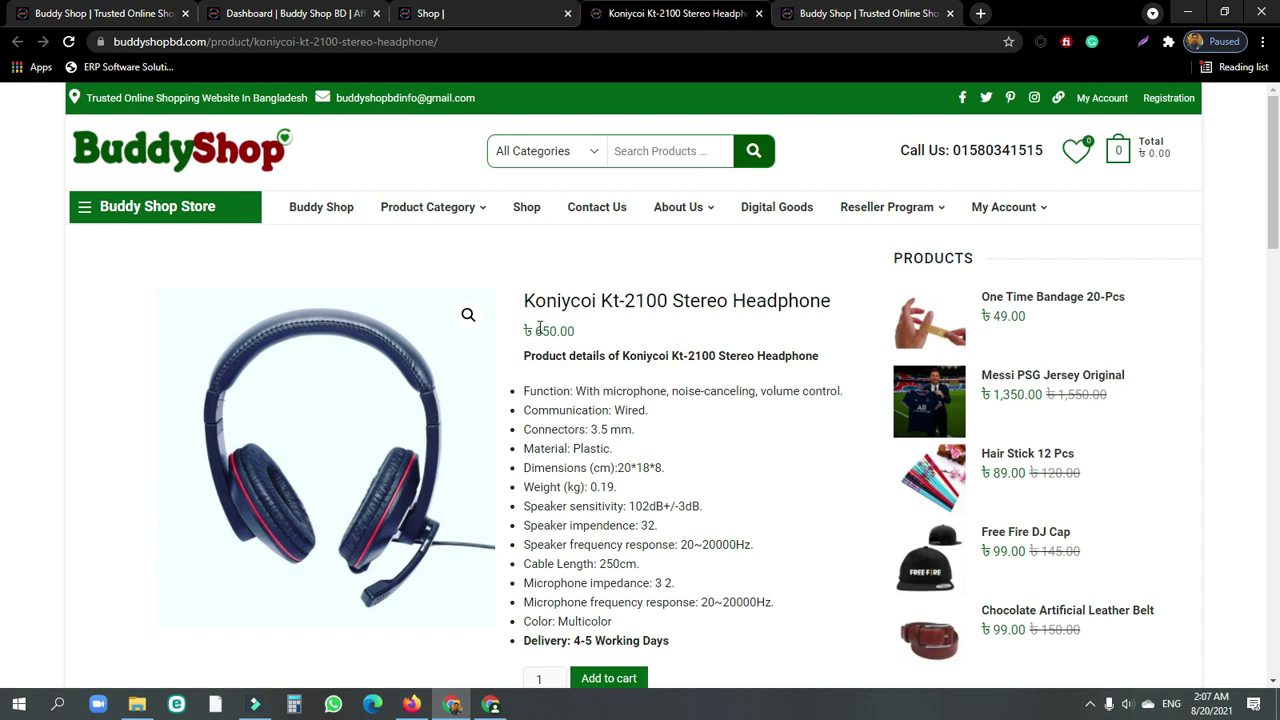
pyautogui.click(457, 40)
pyautogui.rightClick(460, 40)
pyautogui.click(471, 122)
# Step: Paste the headphone page address into the Referral URL Generator and generate its referral URL
pyautogui.click(310, 13)
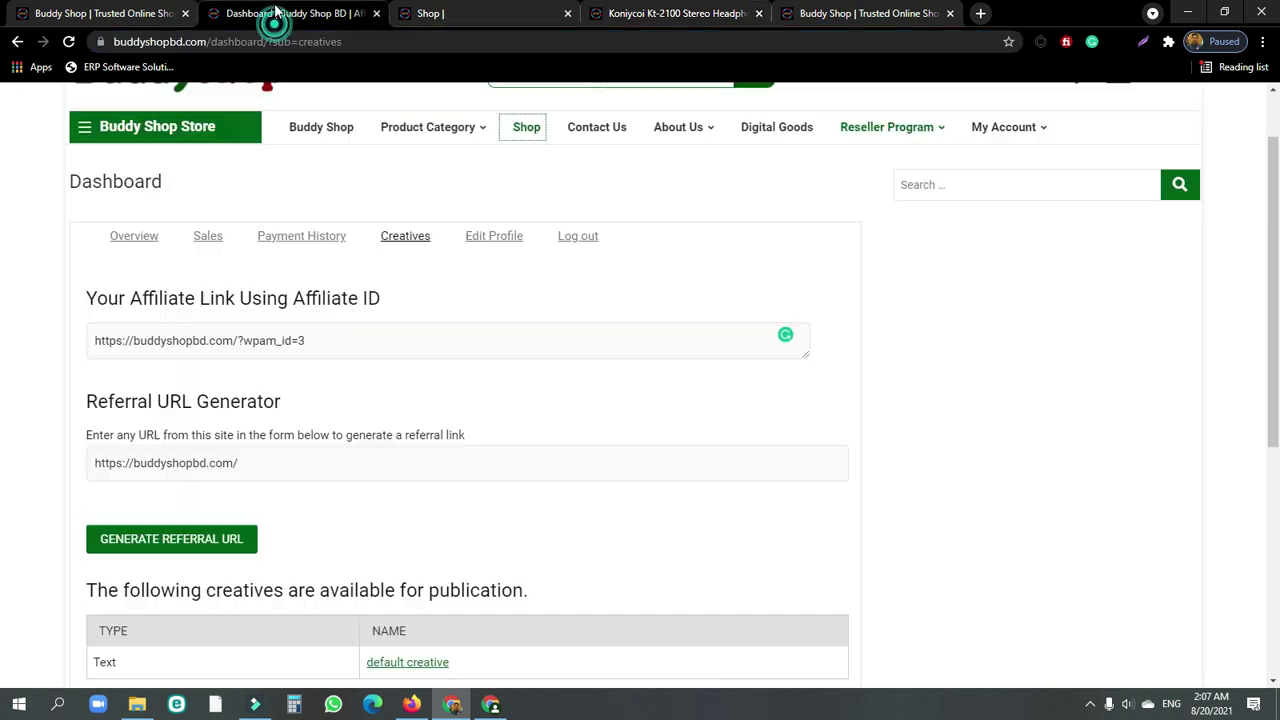
pyautogui.tripleClick(212, 463)
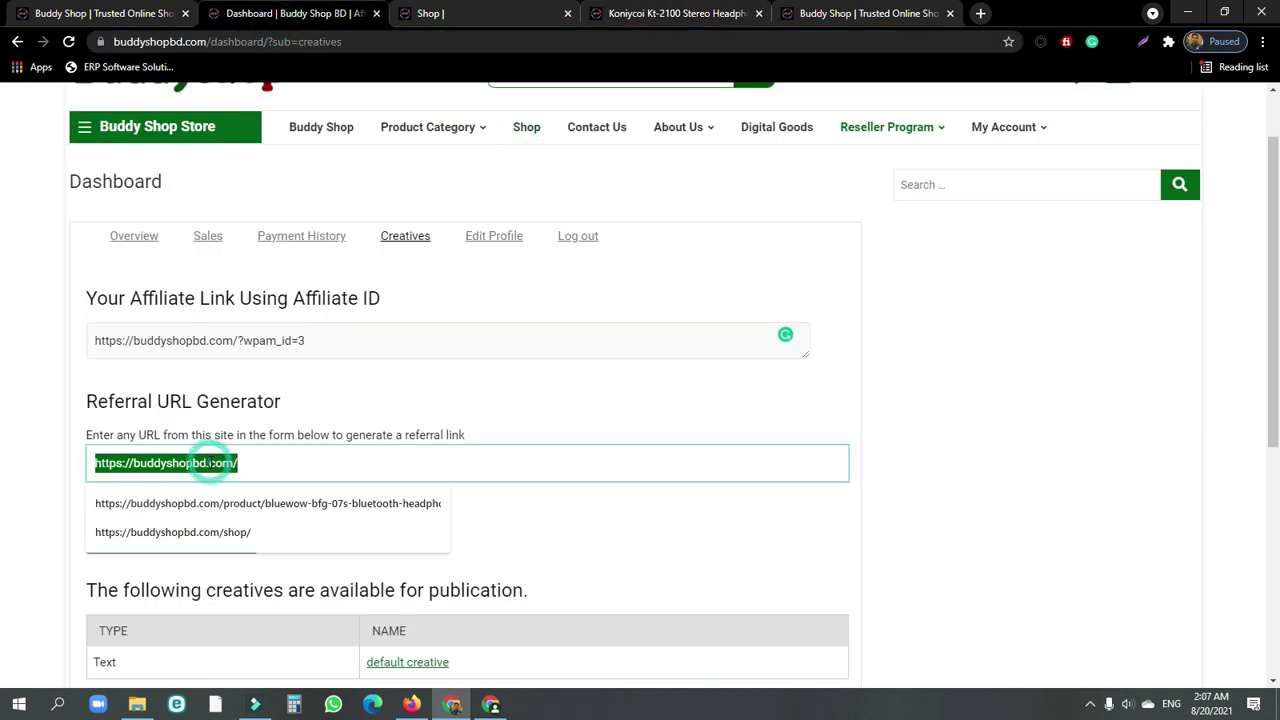
pyautogui.rightClick(212, 463)
pyautogui.click(266, 287)
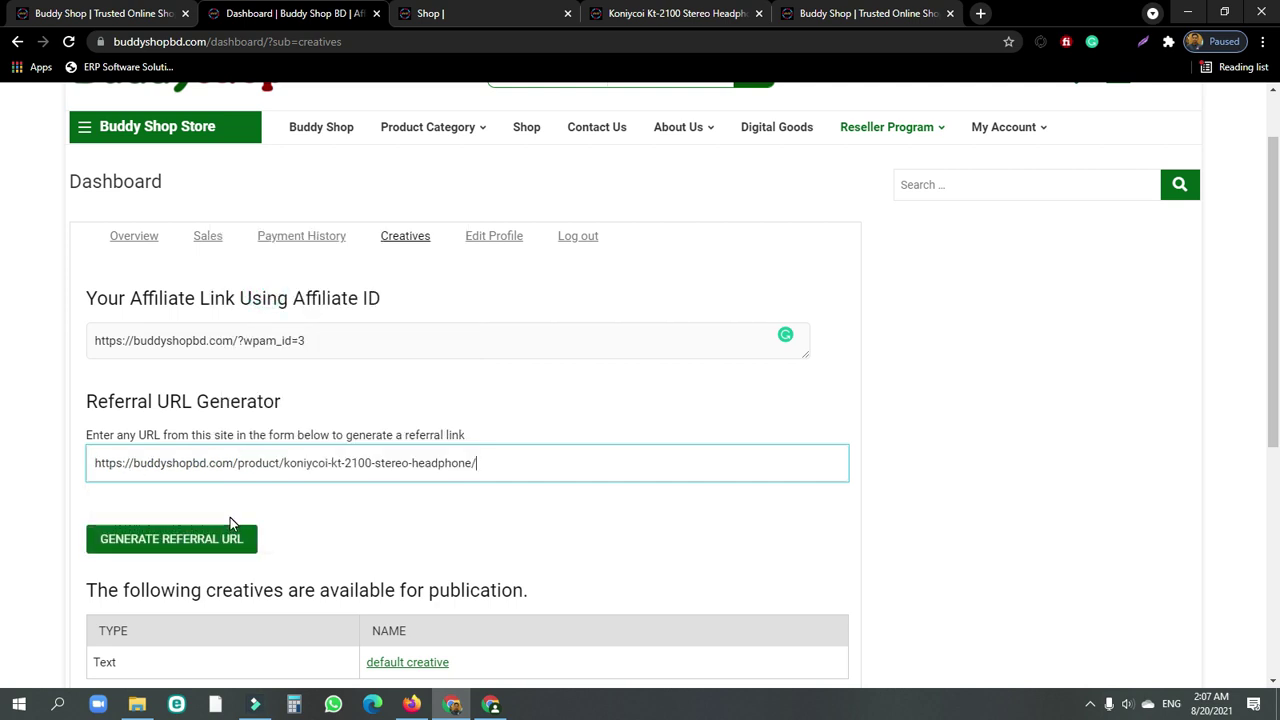
pyautogui.click(204, 542)
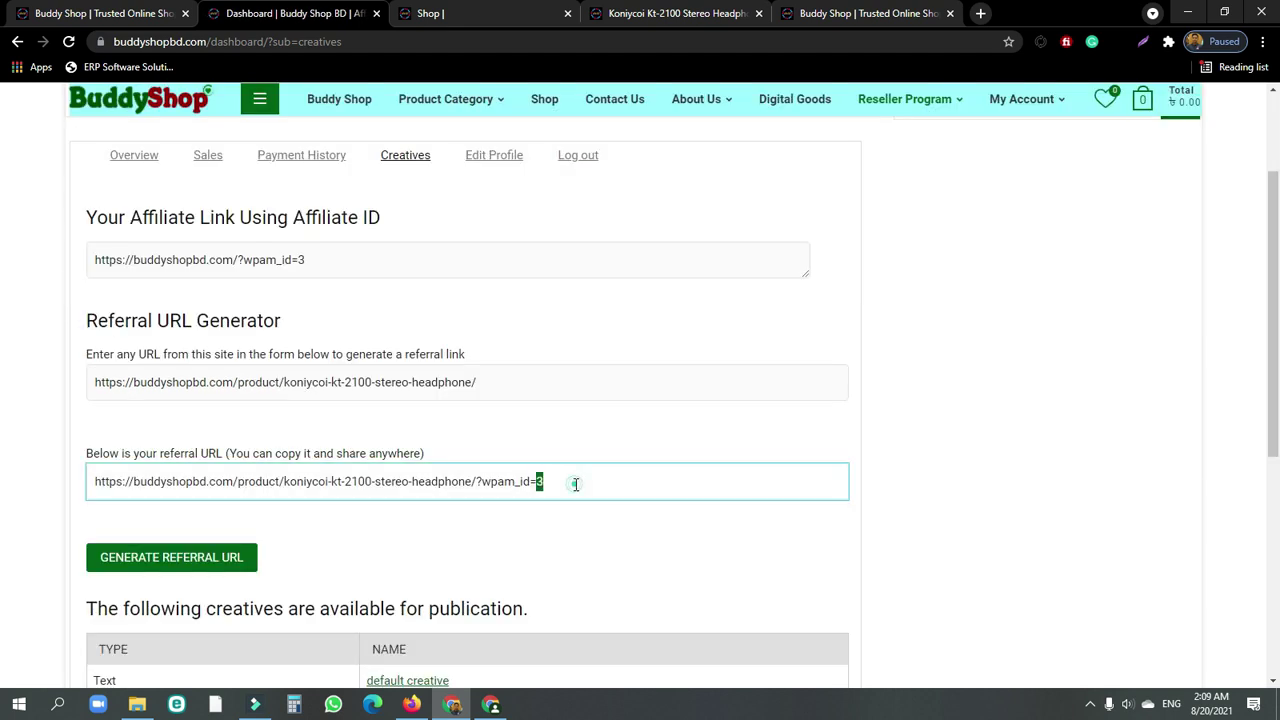
# Step: Copy the generated referral URL ending ?wpam_id=3
pyautogui.tripleClick(574, 482)
pyautogui.rightClick(575, 483)
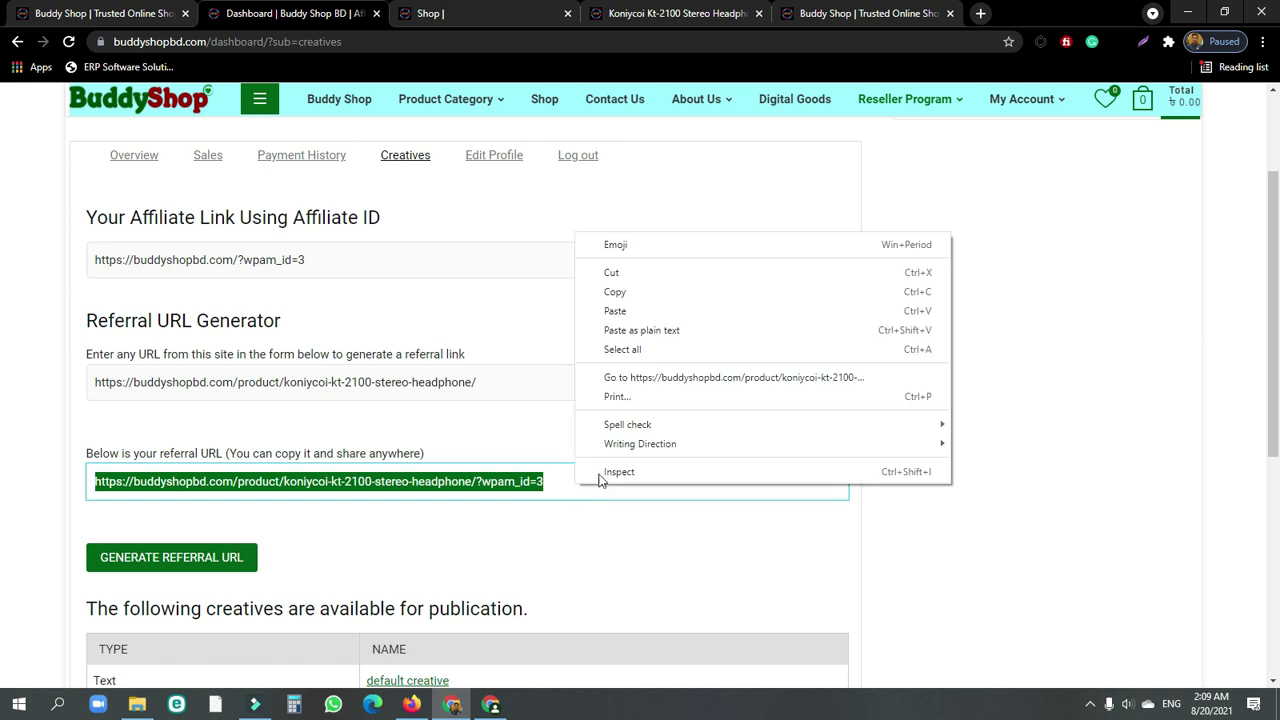
pyautogui.click(670, 296)
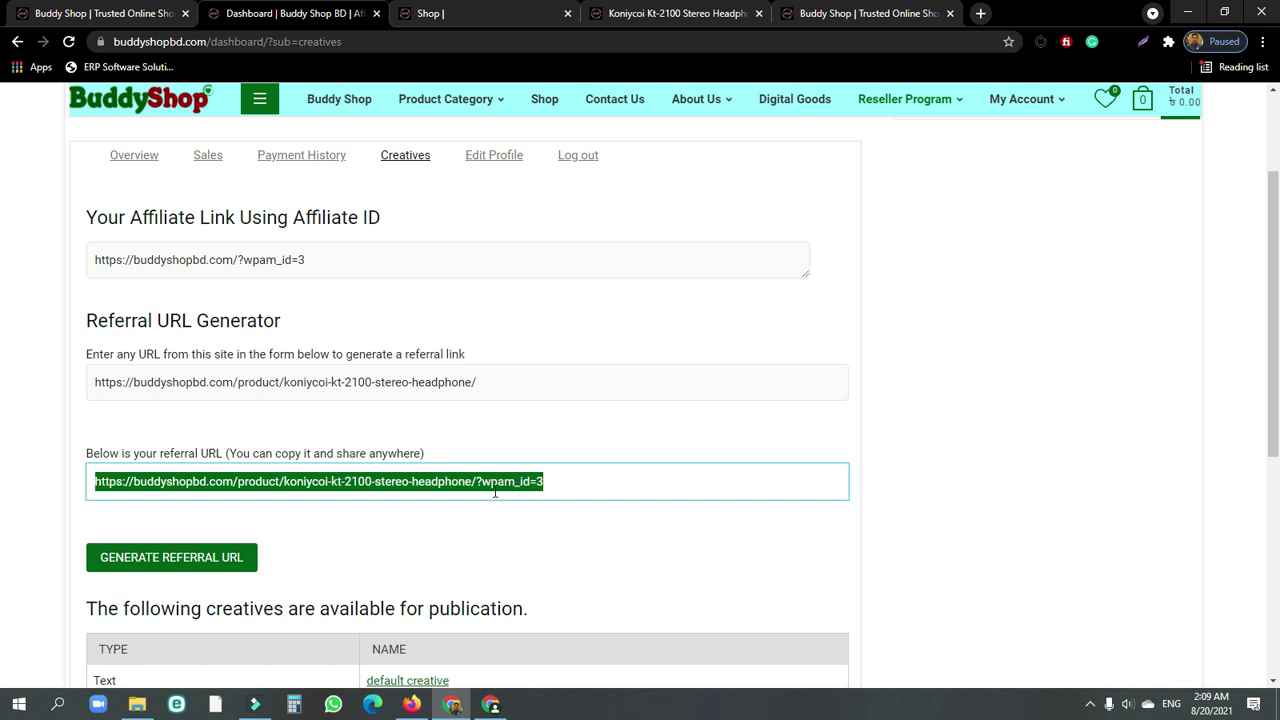
pyautogui.rightClick(484, 485)
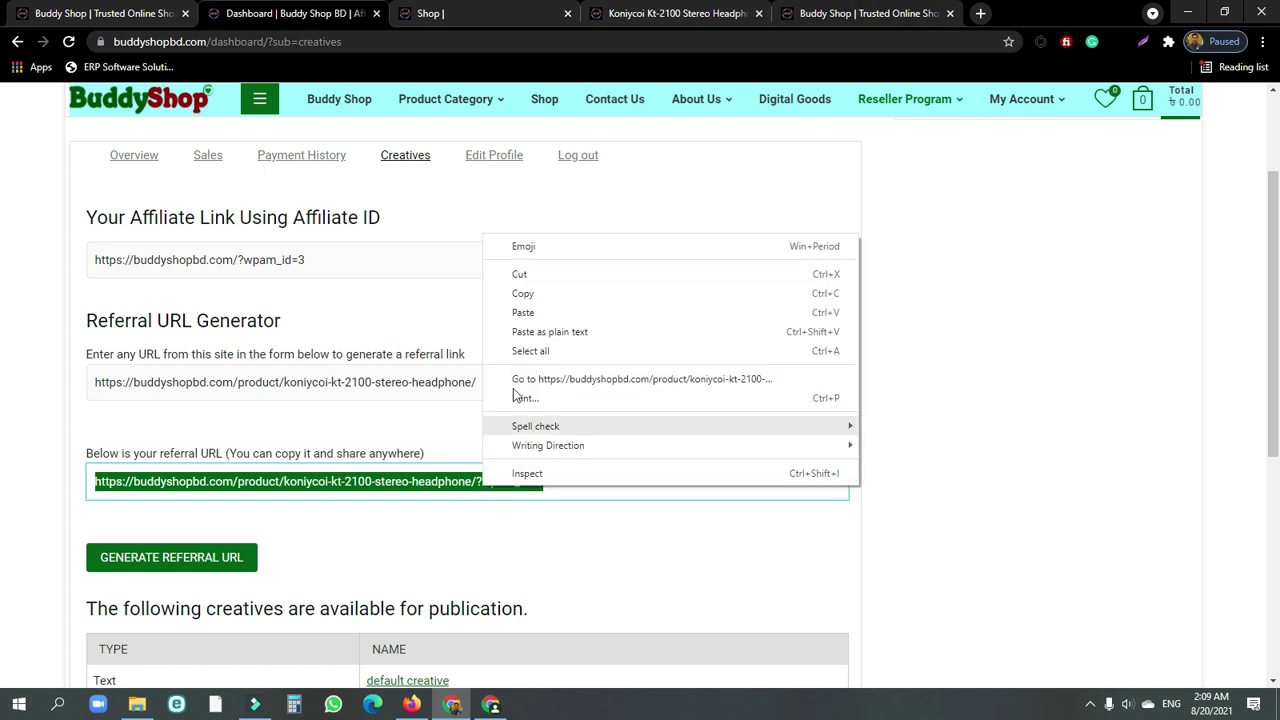
pyautogui.click(534, 312)
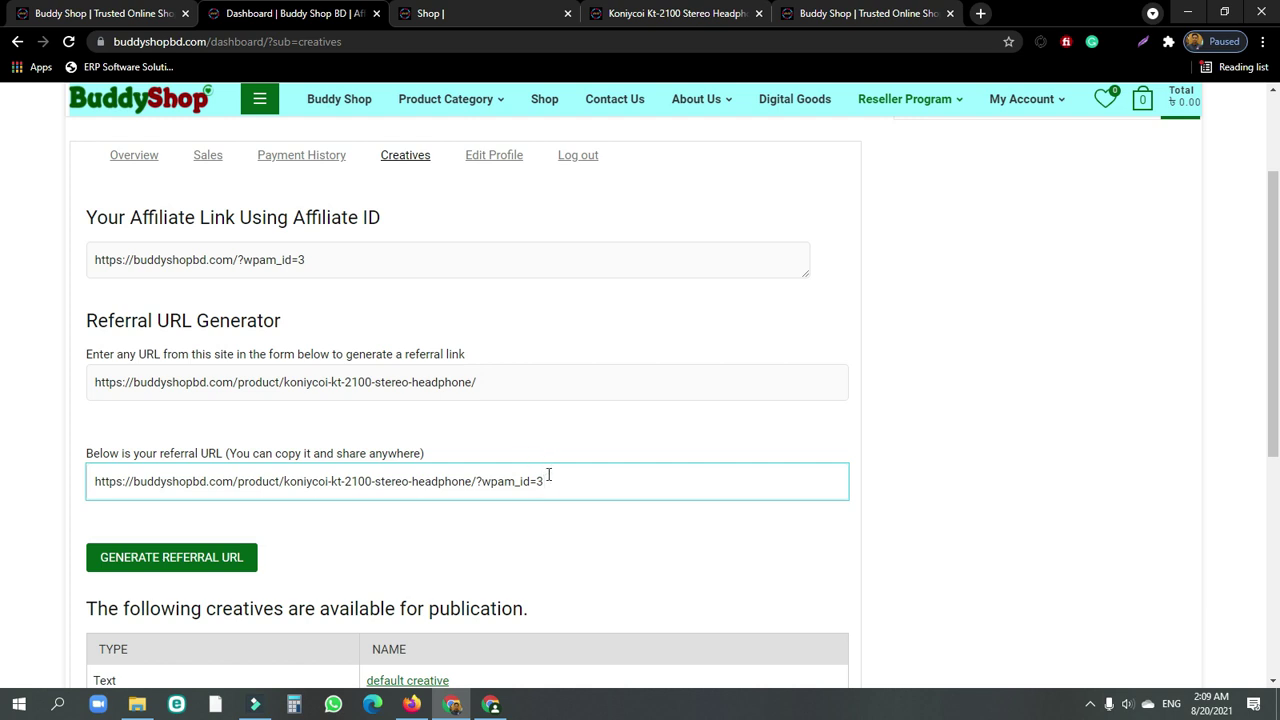
pyautogui.scroll(2, 548, 475)
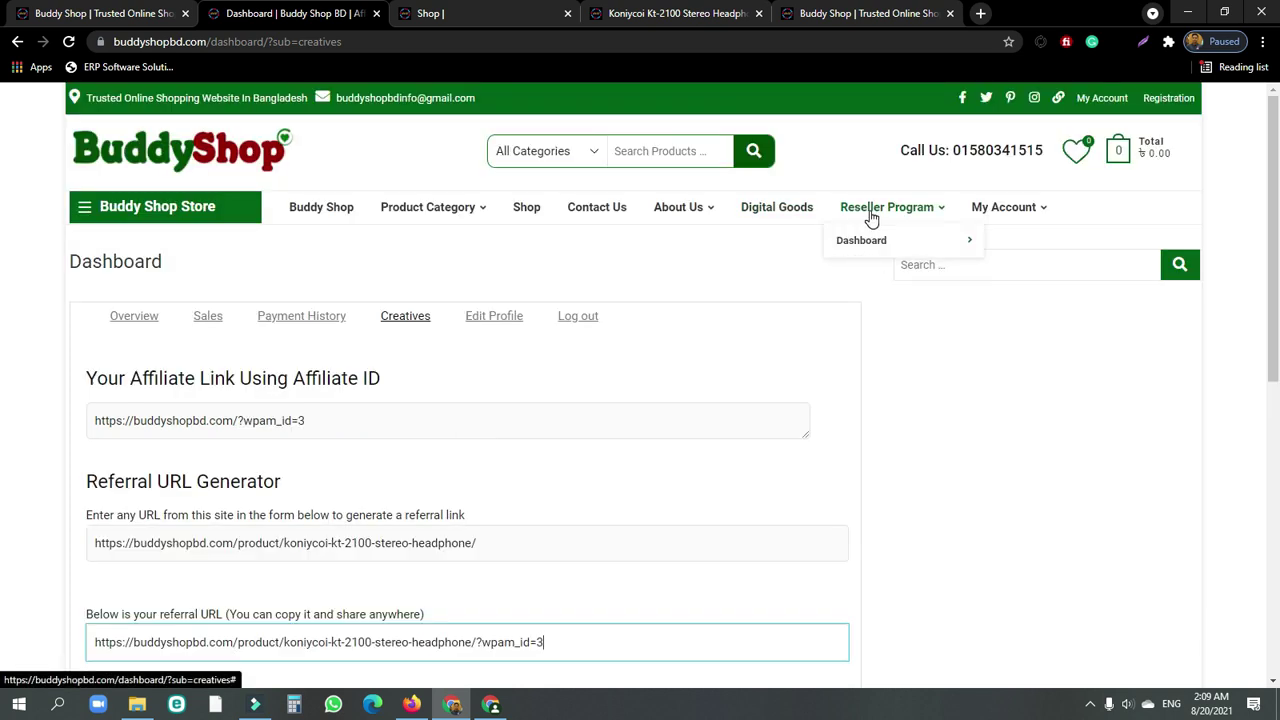
# Step: Go to the BuddyShop homepage via its logo and browse the category circles and Deals Of The Day products
pyautogui.click(190, 155)
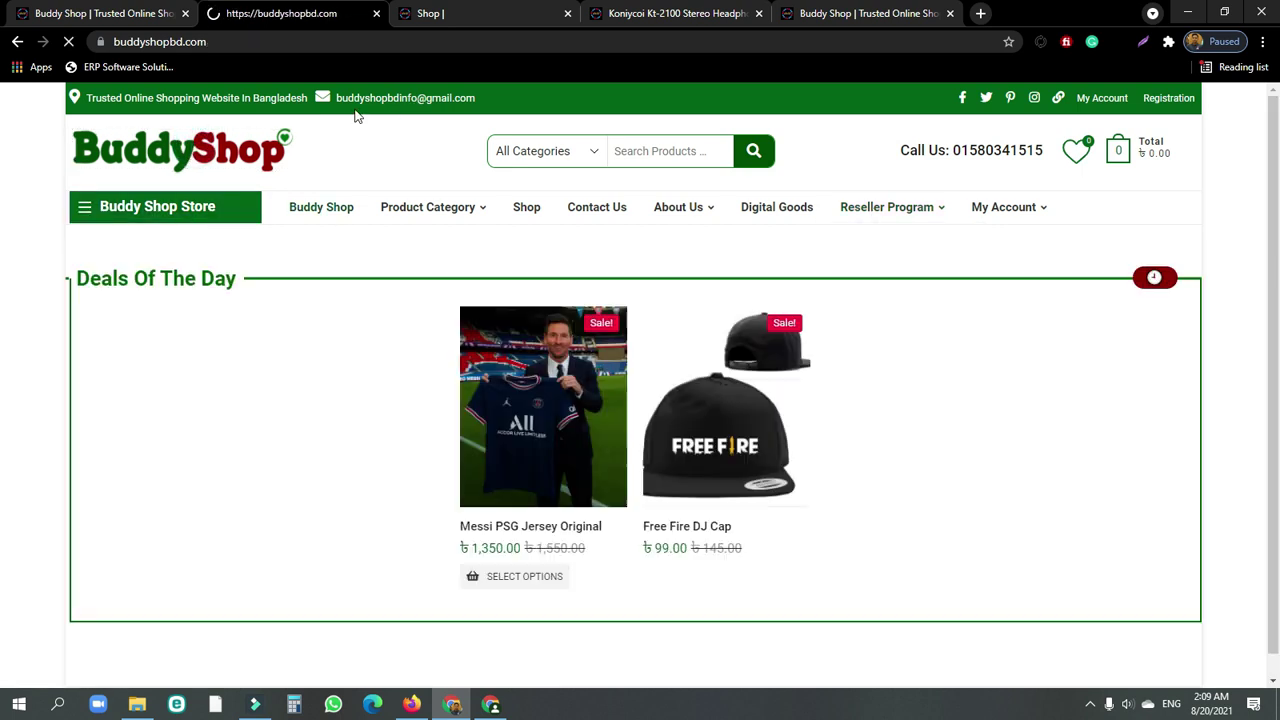
pyautogui.scroll(-3, 350, 370)
pyautogui.scroll(-3, 500, 330)
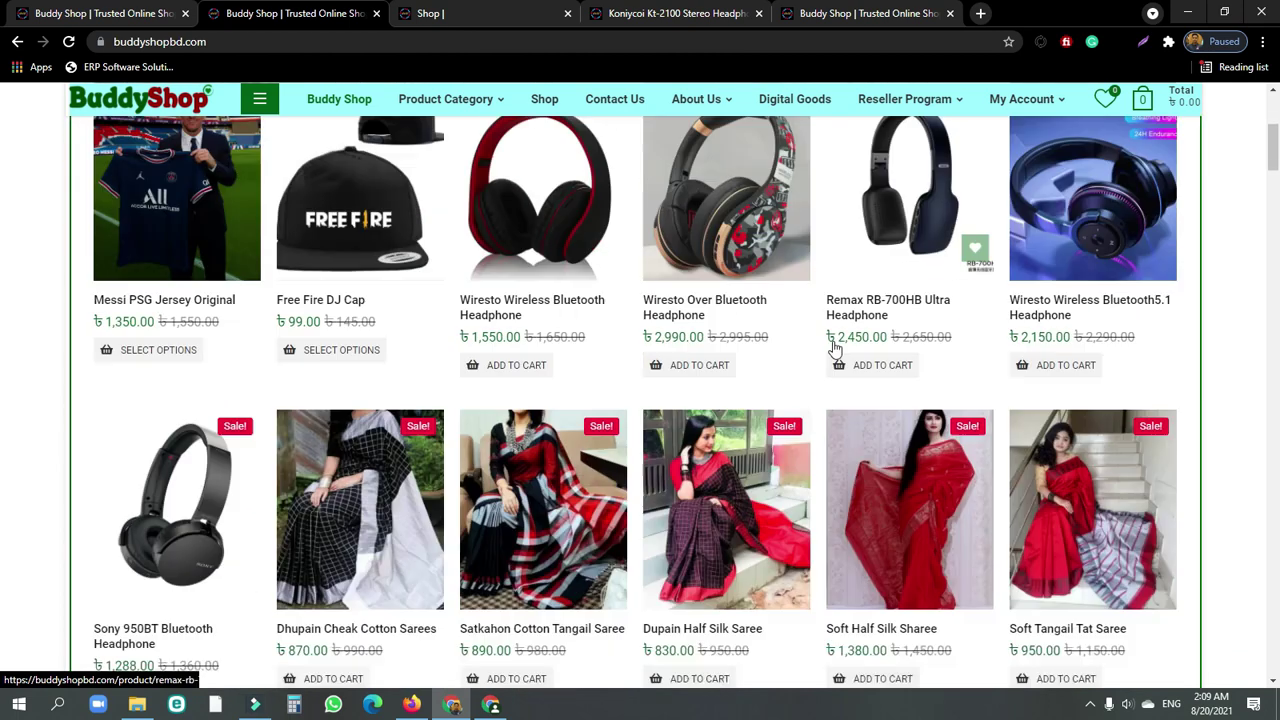
pyautogui.scroll(4, 709, 317)
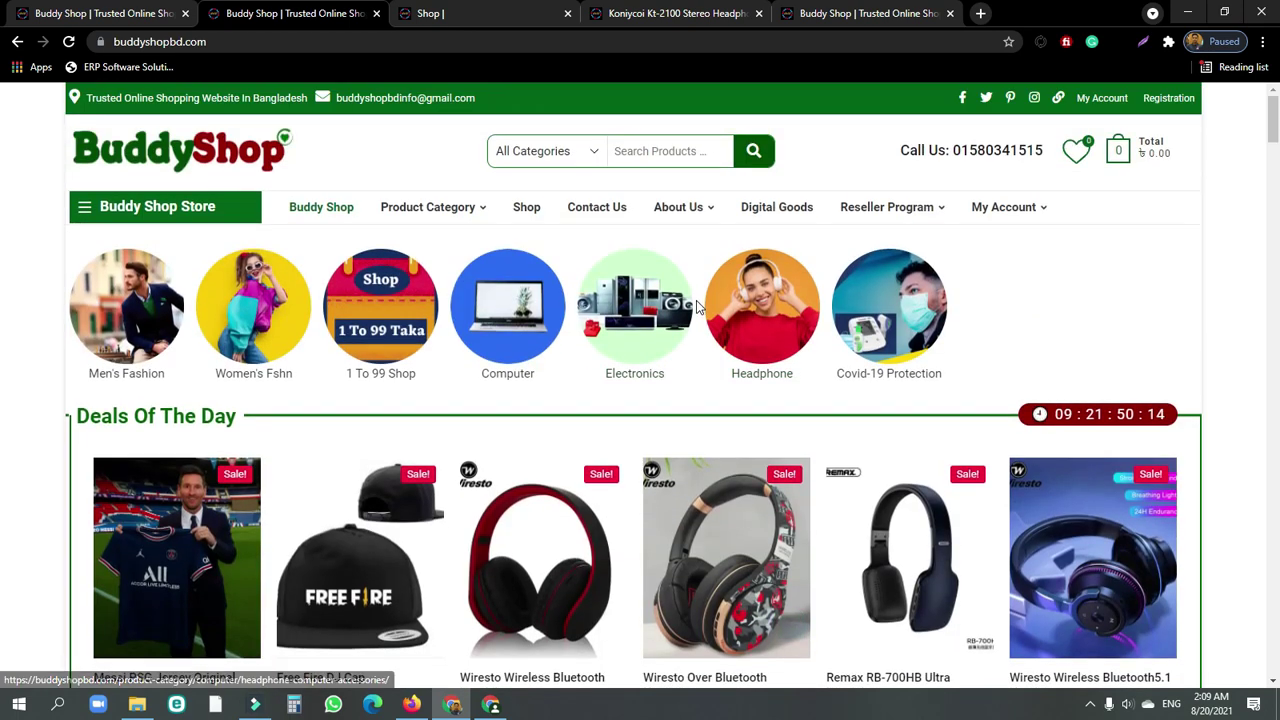
pyautogui.moveTo(1000, 208)
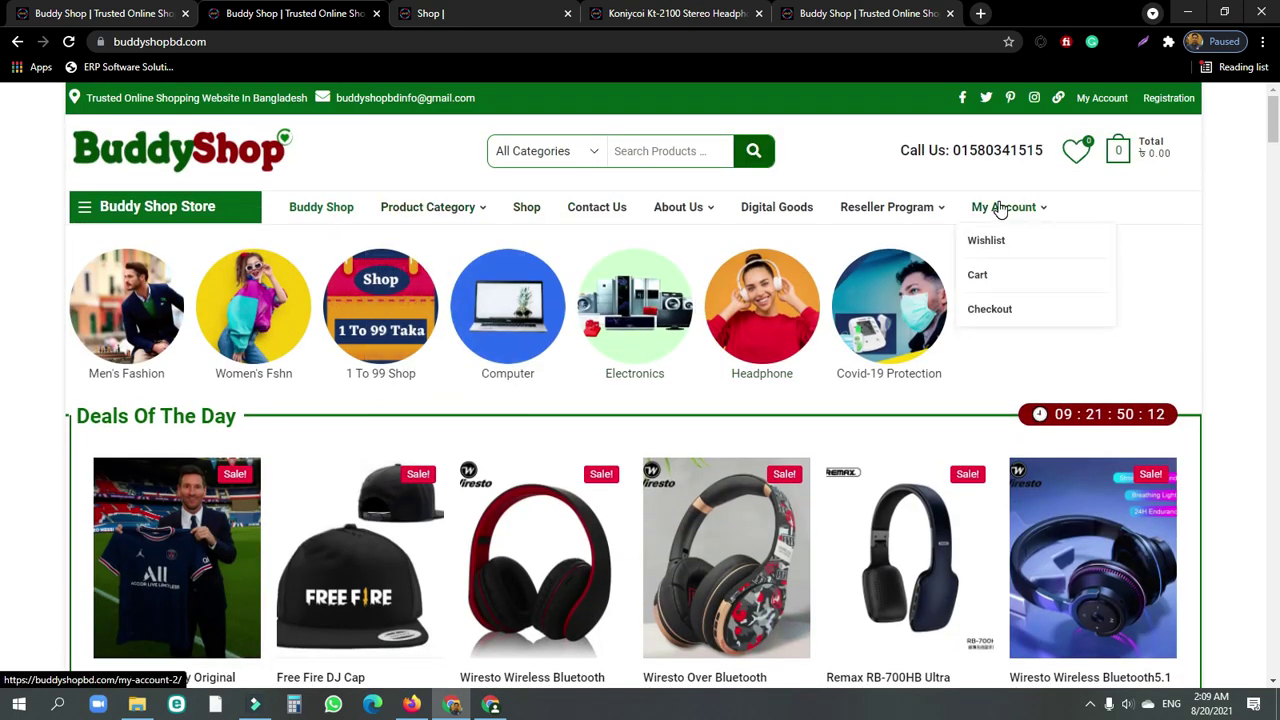
pyautogui.scroll(-3, 357, 296)
pyautogui.scroll(-10, 360, 300)
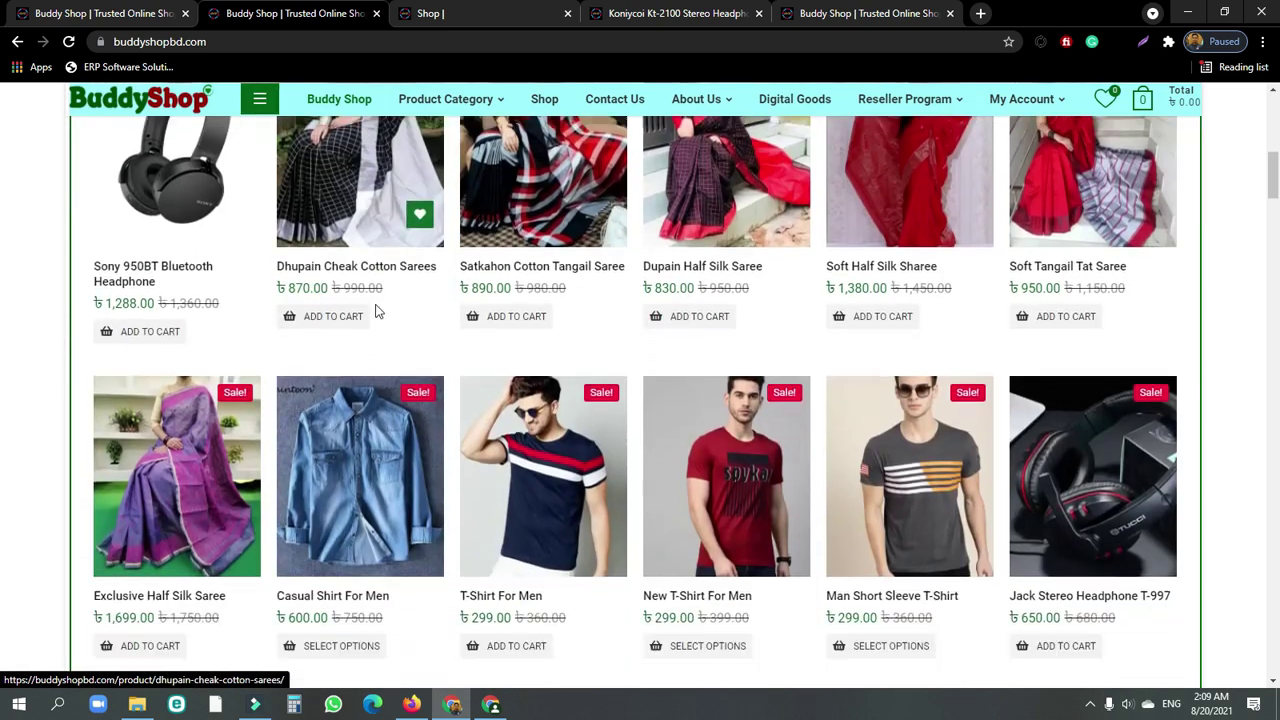